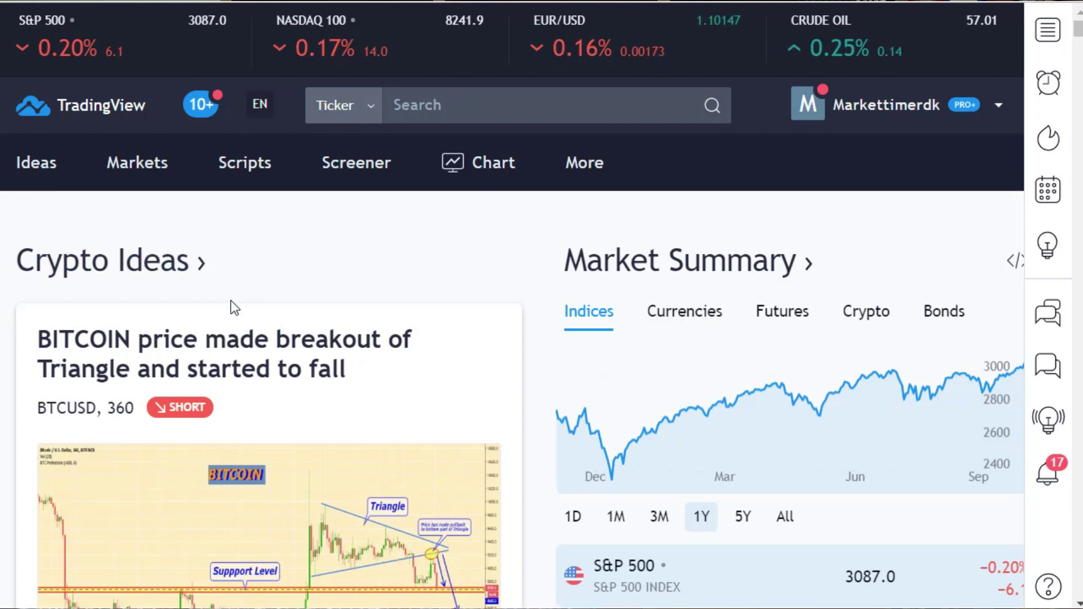
# Open the saved chart layout "Unnamed" for FB, 1D.
pyautogui.scroll(-2, 232, 301)
pyautogui.scroll(2, 232, 303)
pyautogui.moveTo(572, 163)
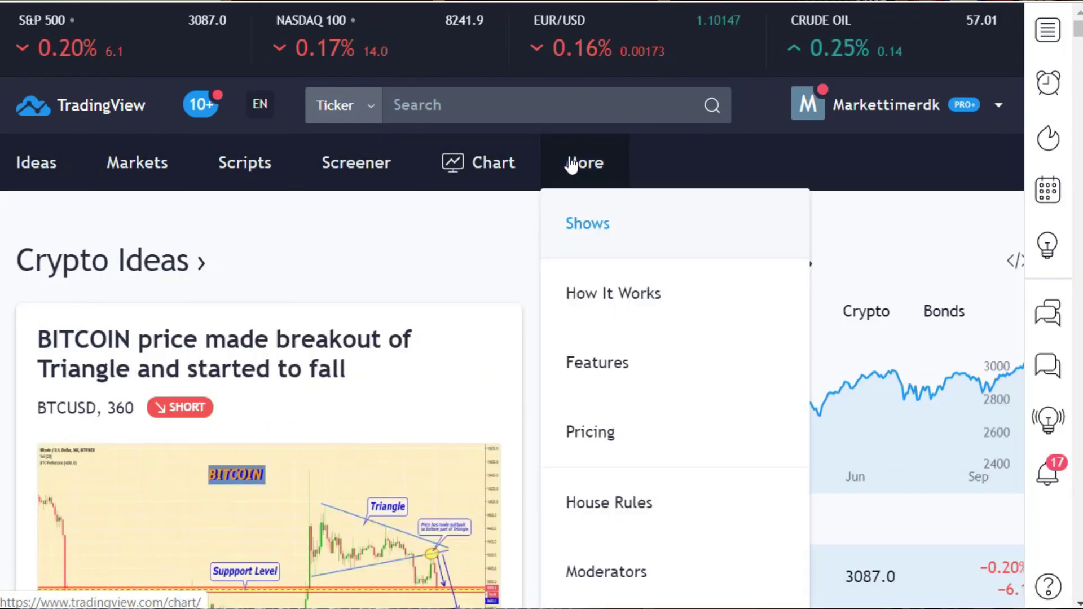
pyautogui.moveTo(486, 171)
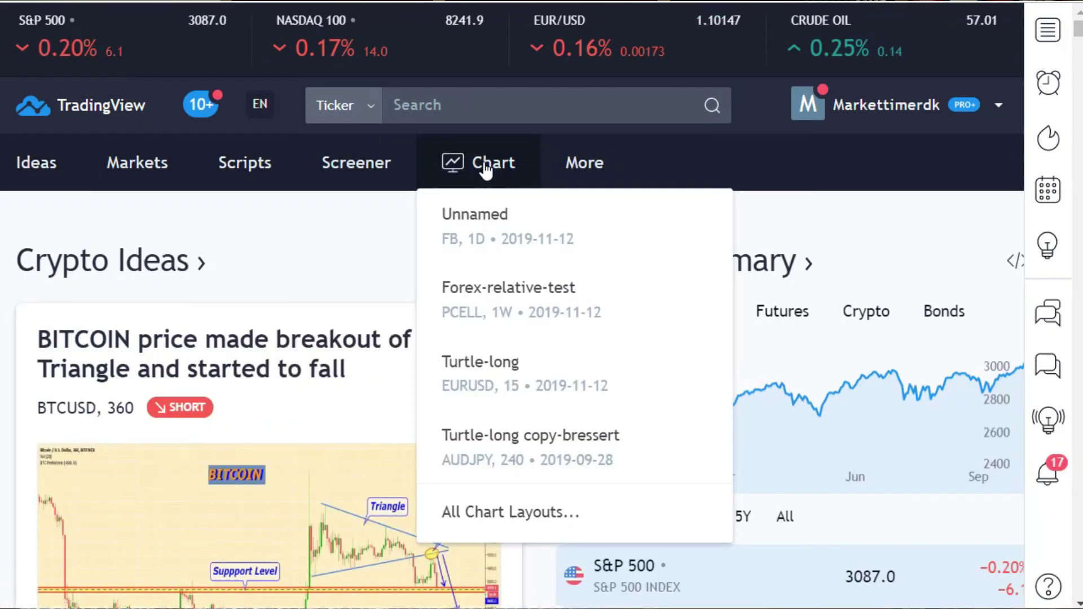
pyautogui.click(473, 221)
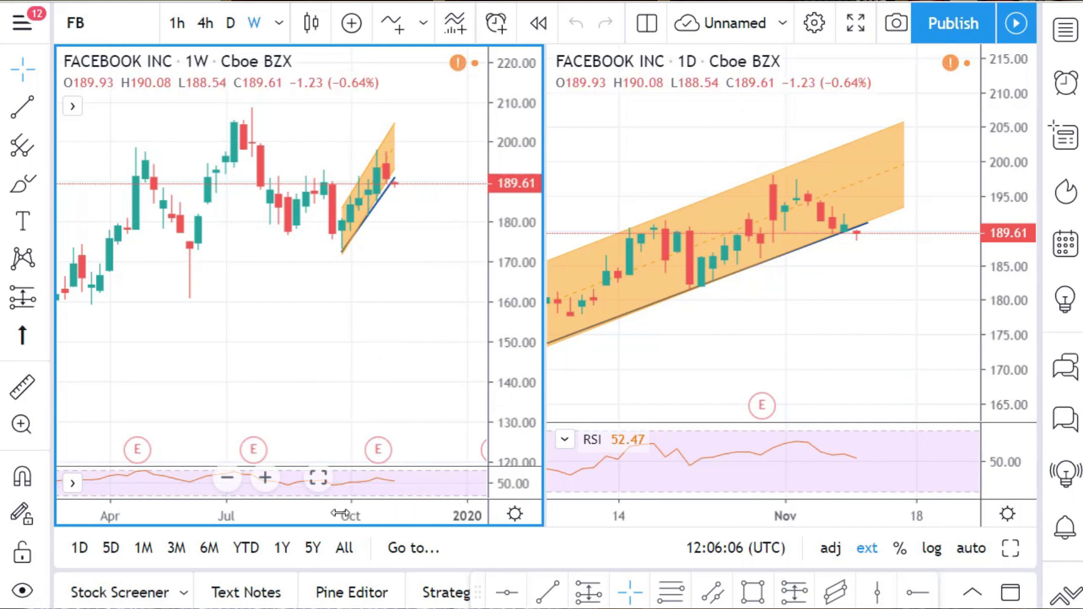
# Maximize the weekly Facebook chart so that it fills the two-chart layout.
pyautogui.moveTo(338, 513); pyautogui.dragTo(373, 513)
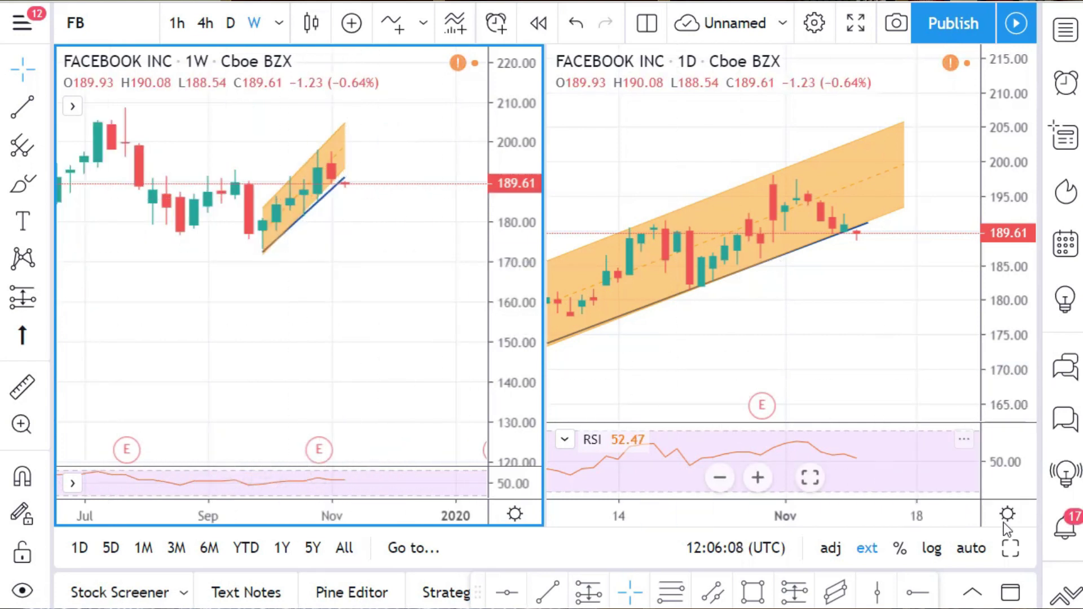
pyautogui.click(1010, 548)
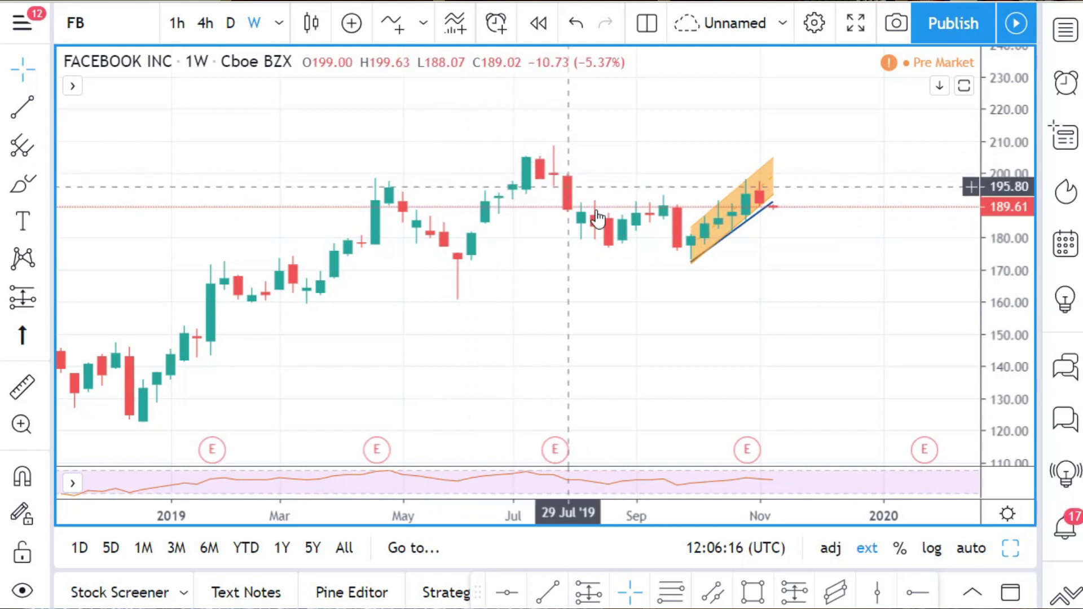
pyautogui.hscroll(-1, 637, 302)
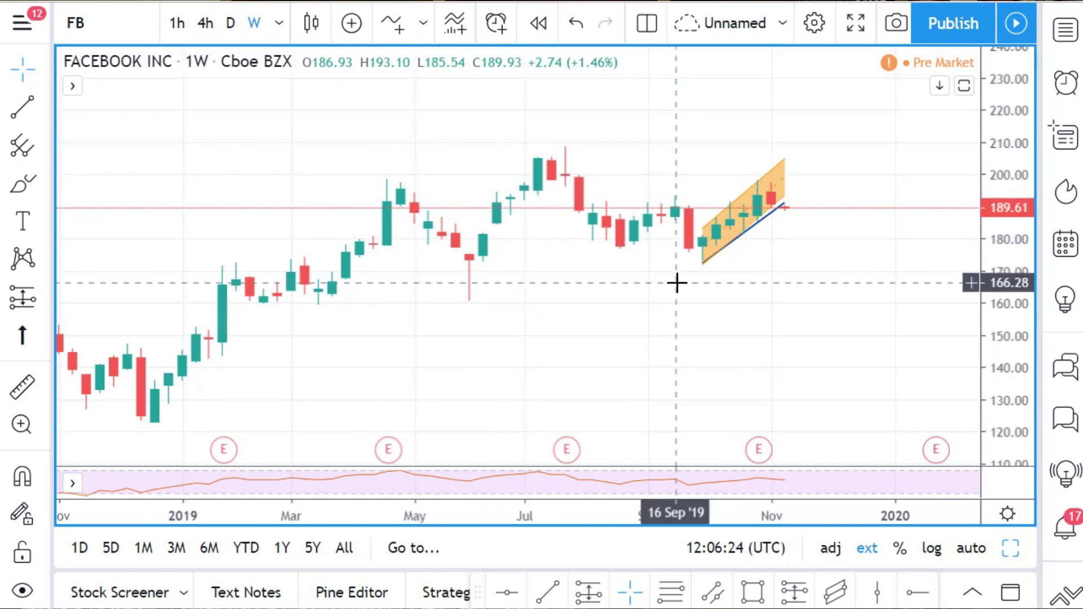
# Switch the Facebook chart to the 1 day interval and stretch its price scale around the candles.
pyautogui.click(270, 27)
pyautogui.scroll(-3, 352, 361)
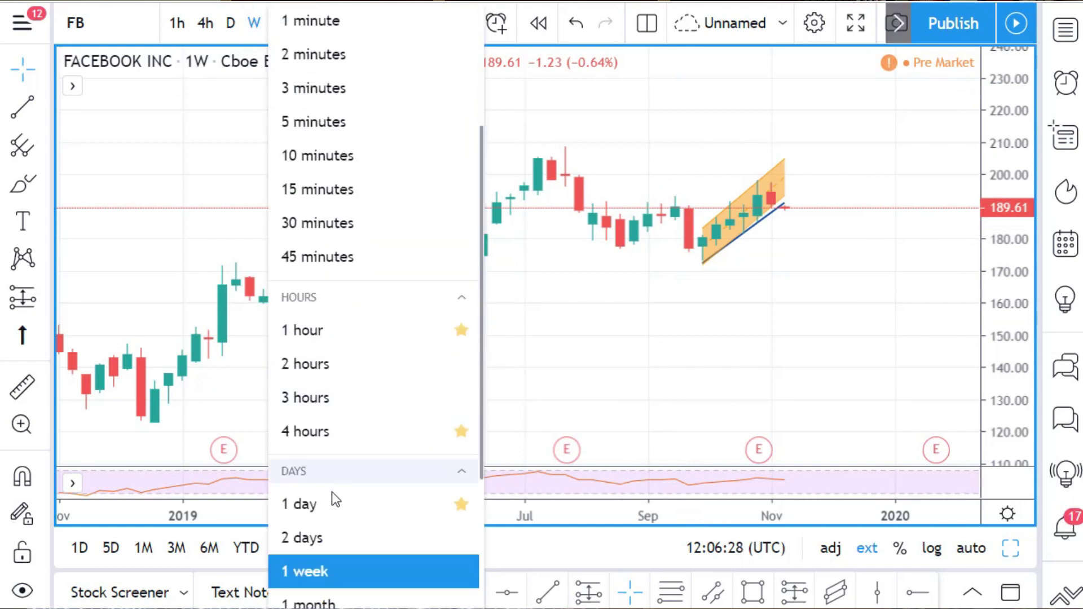
pyautogui.click(305, 504)
pyautogui.moveTo(990, 356); pyautogui.dragTo(990, 247)
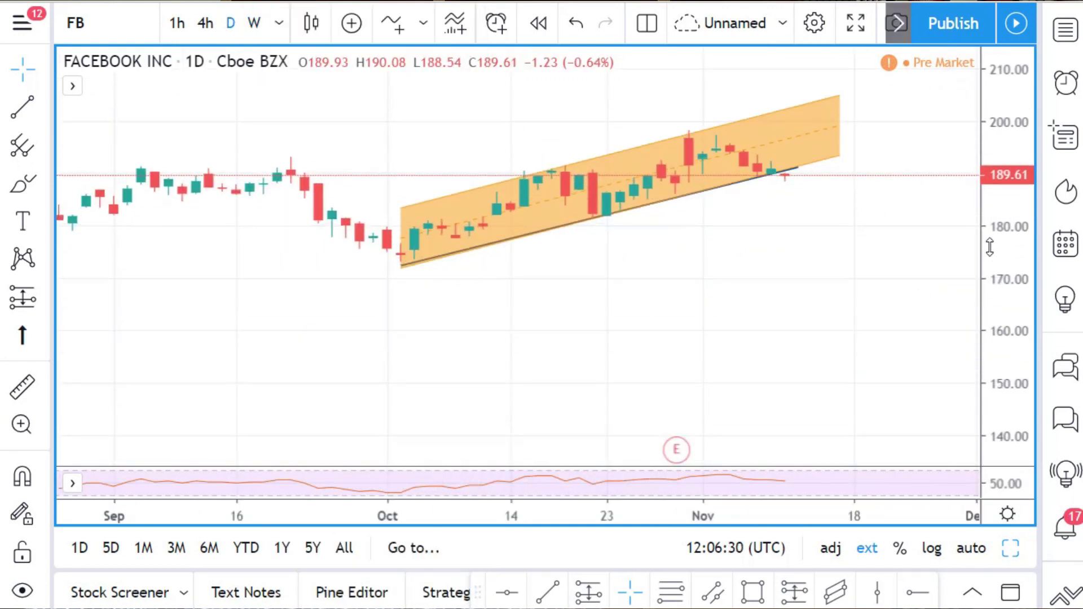
pyautogui.moveTo(471, 251); pyautogui.dragTo(395, 351)
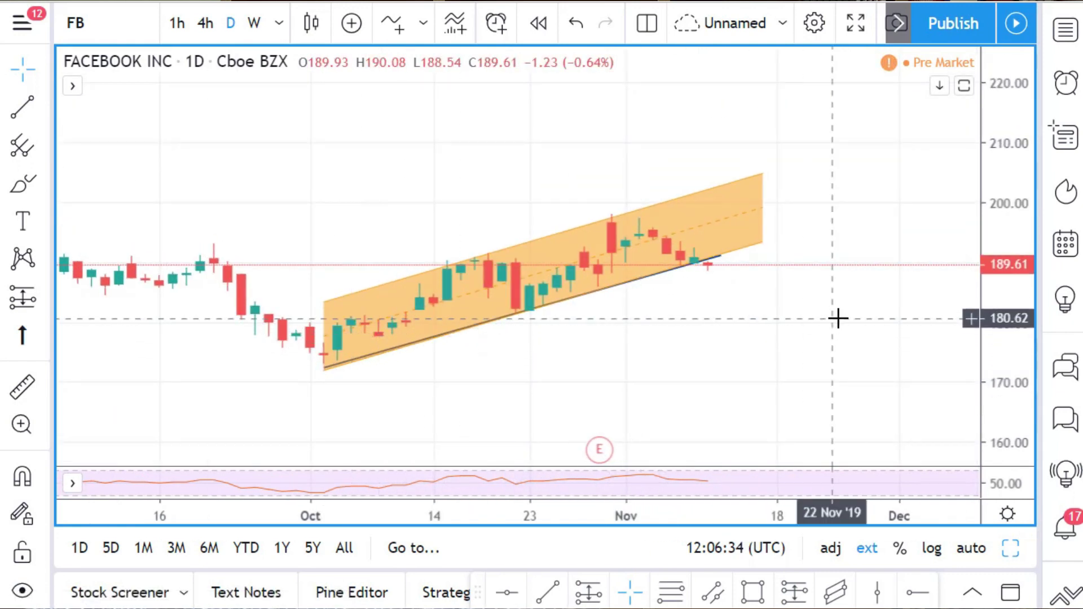
pyautogui.moveTo(991, 294); pyautogui.dragTo(988, 233)
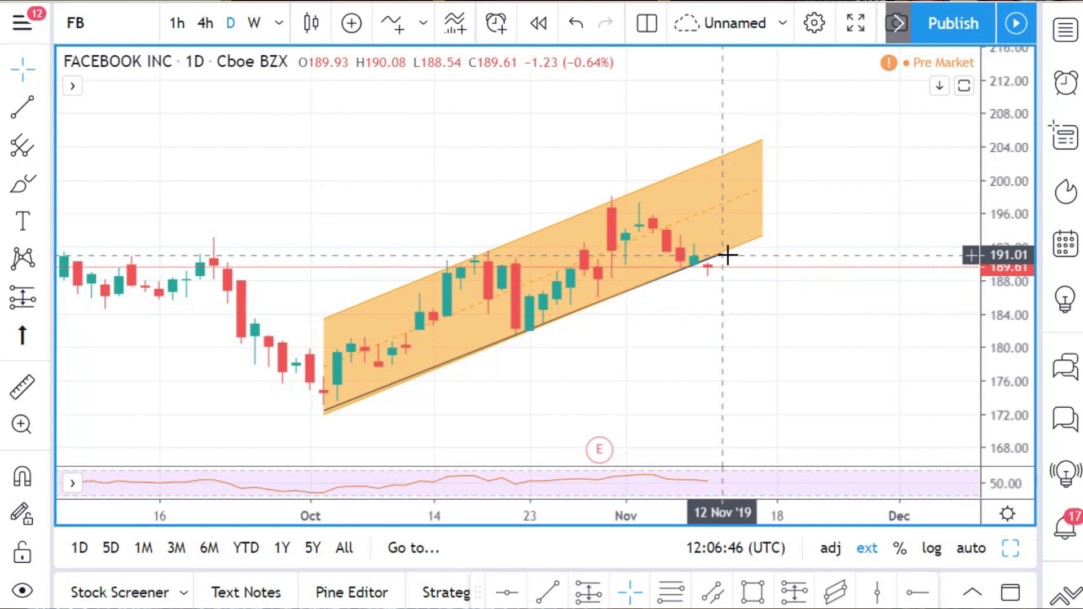
# Delete the orange parallel channel and the blue trend line from the daily chart.
pyautogui.click(694, 268)
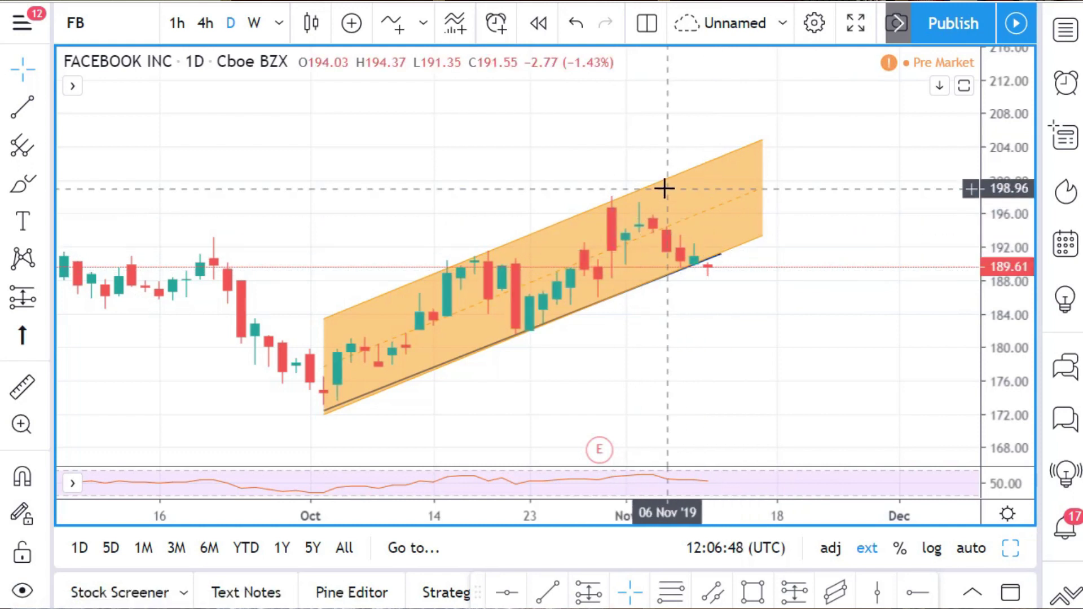
pyautogui.press('Delete')
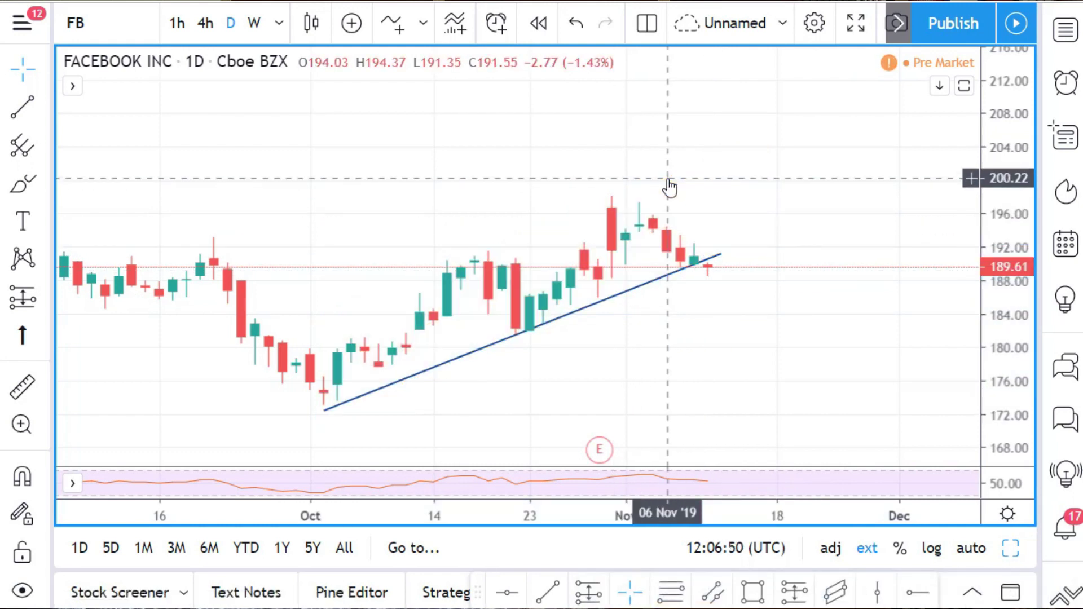
pyautogui.click(586, 308)
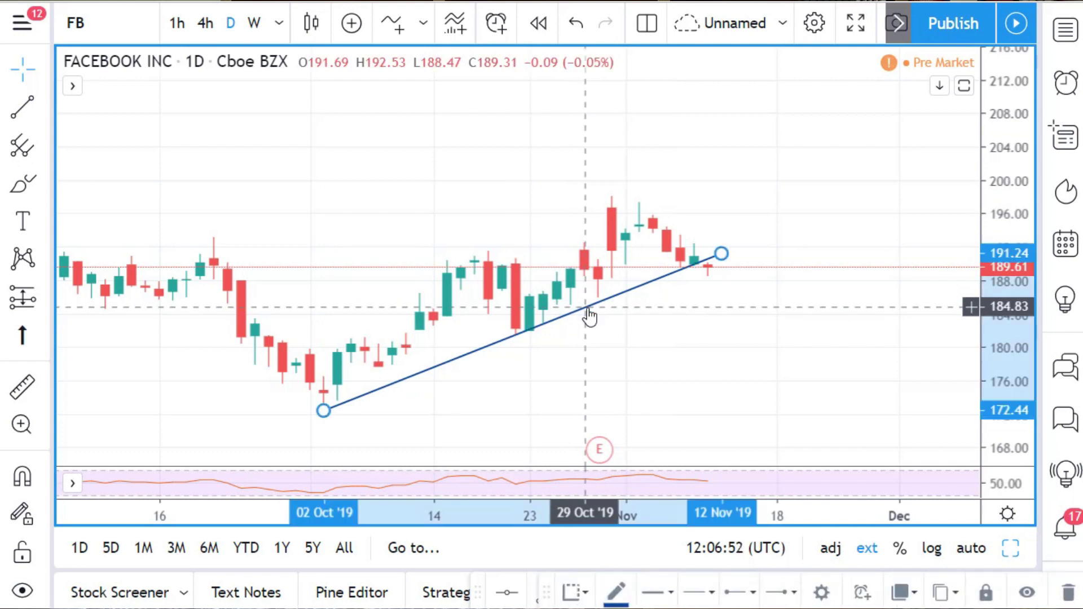
pyautogui.press('Delete')
pyautogui.moveTo(617, 365); pyautogui.dragTo(629, 324)
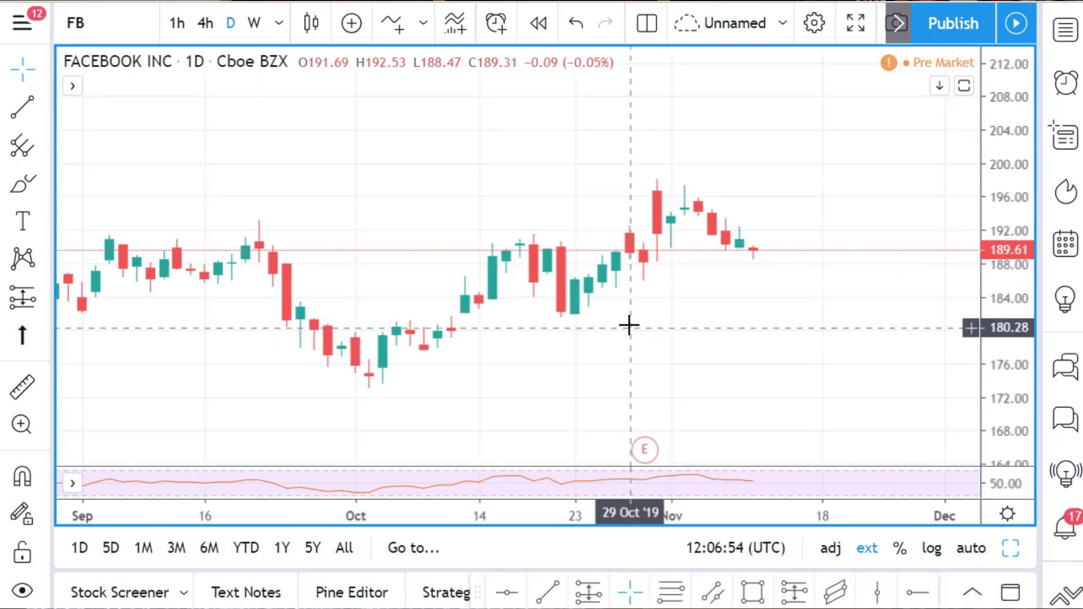
pyautogui.click(281, 25)
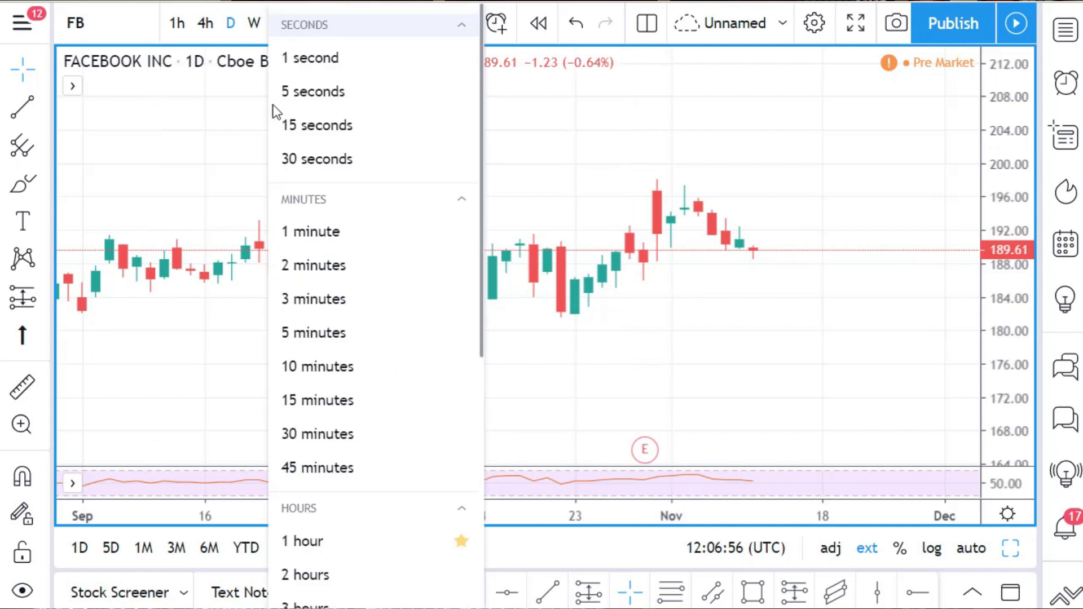
pyautogui.click(781, 379)
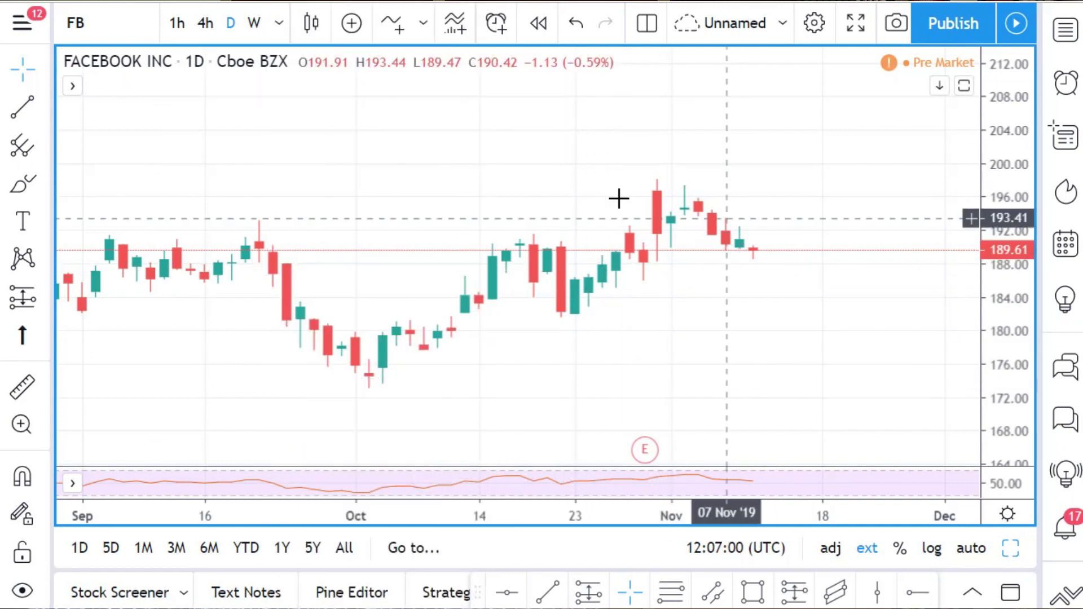
# Try out the Line and Bars chart types on the daily Facebook chart.
pyautogui.click(311, 28)
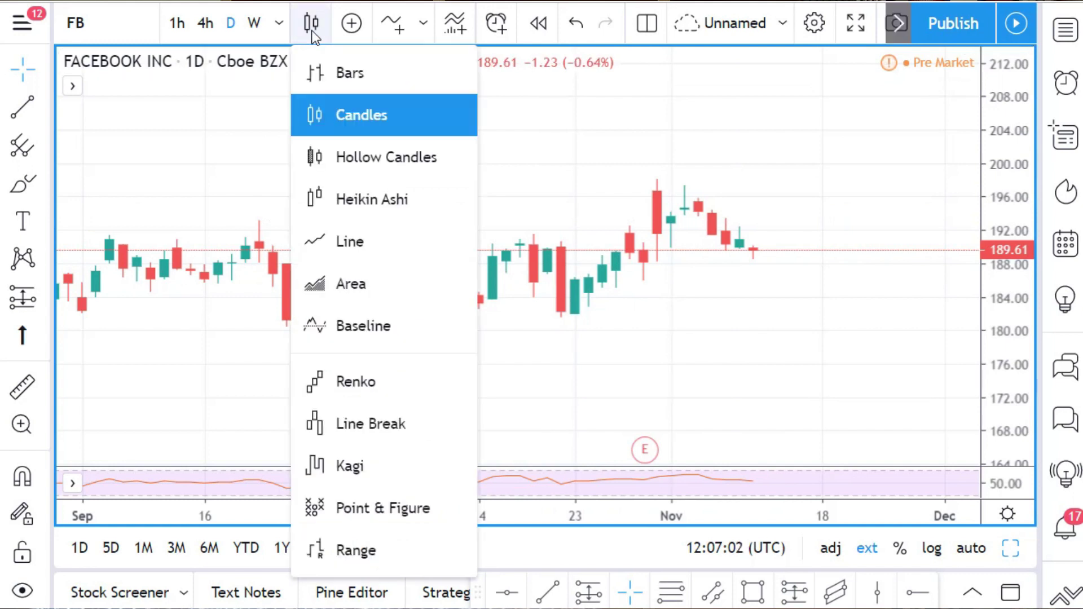
pyautogui.click(354, 245)
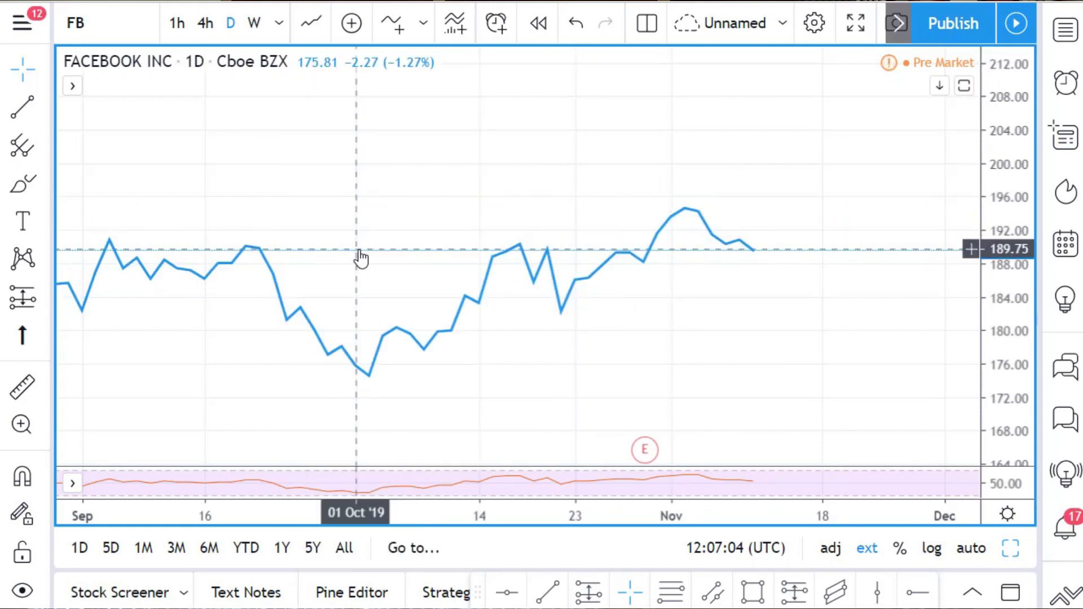
pyautogui.click(315, 18)
pyautogui.click(345, 85)
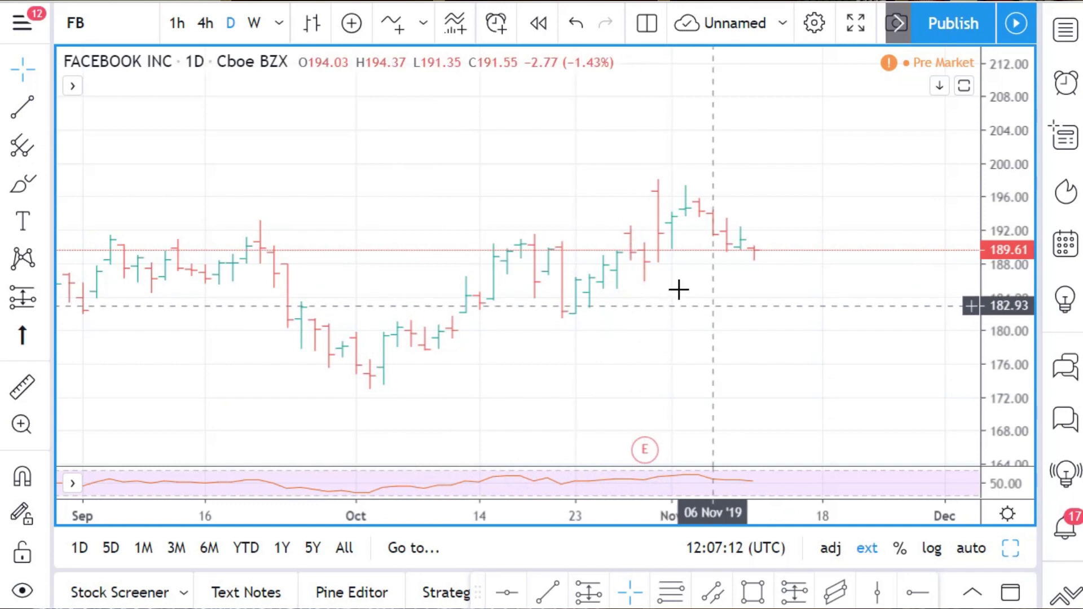
# Try out the Point & Figure chart type, and return the chart to Candles with a readable price scale.
pyautogui.click(310, 24)
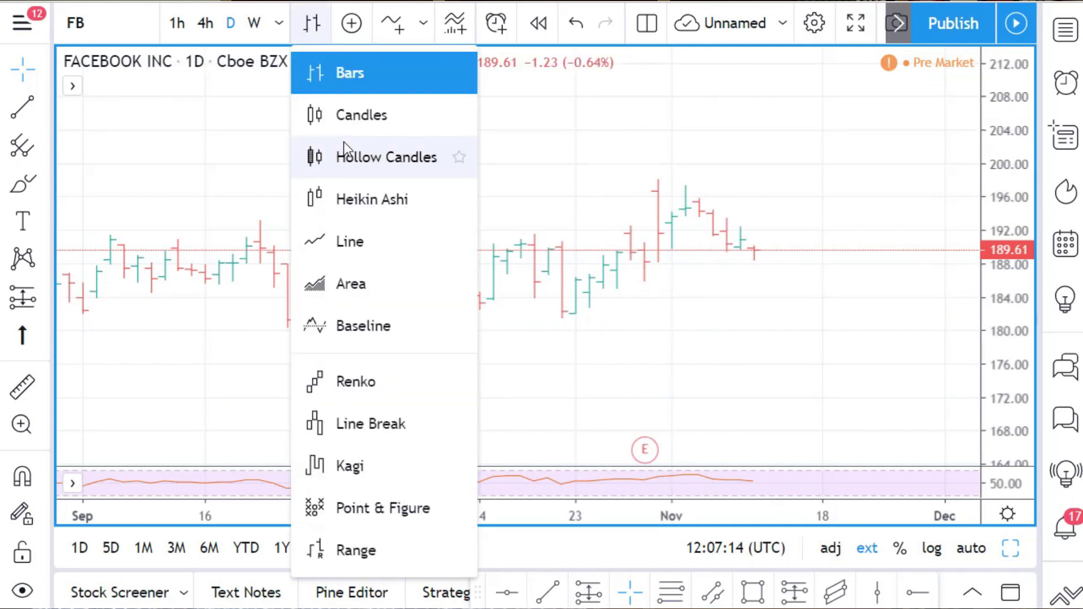
pyautogui.click(361, 509)
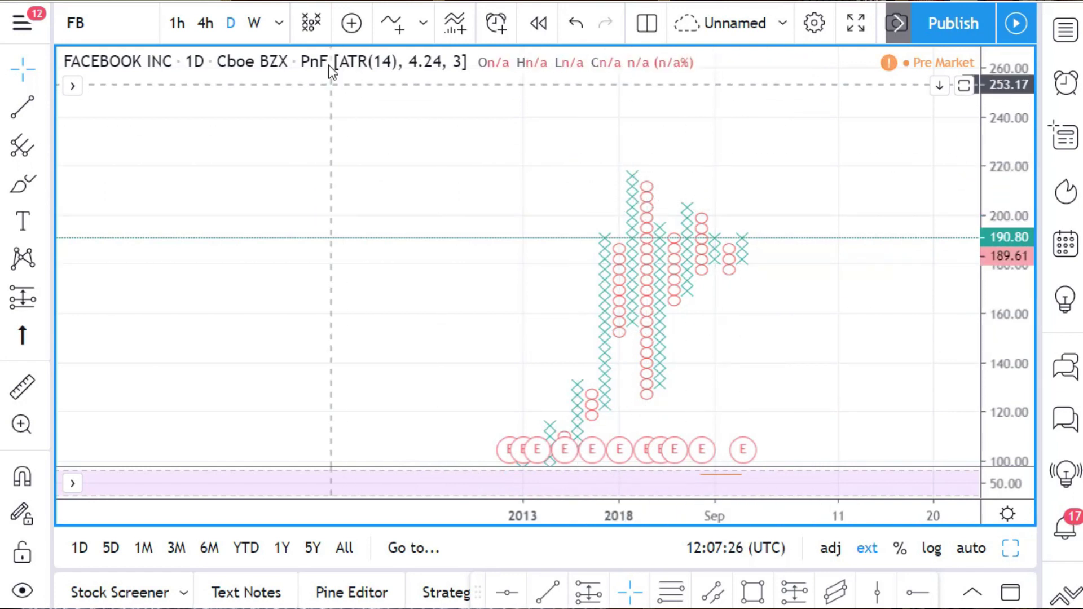
pyautogui.click(311, 22)
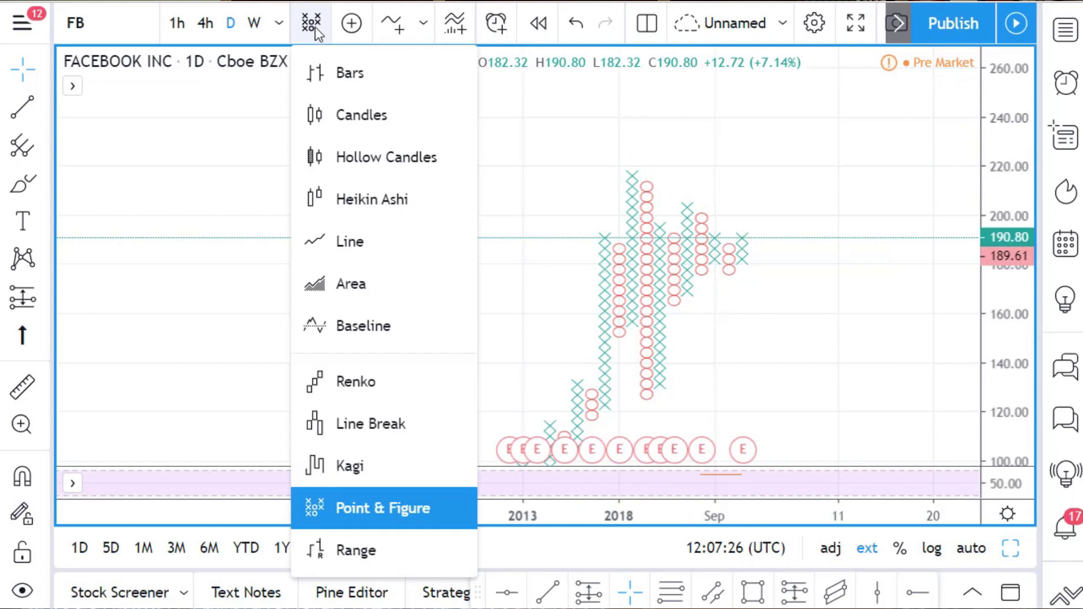
pyautogui.click(358, 129)
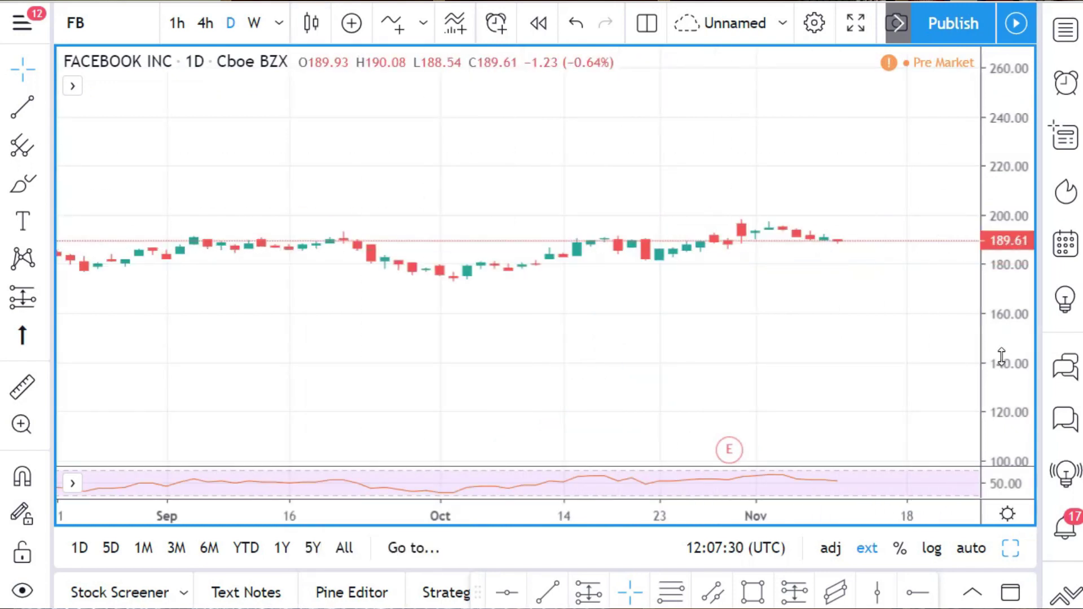
pyautogui.moveTo(1001, 356); pyautogui.dragTo(950, 138)
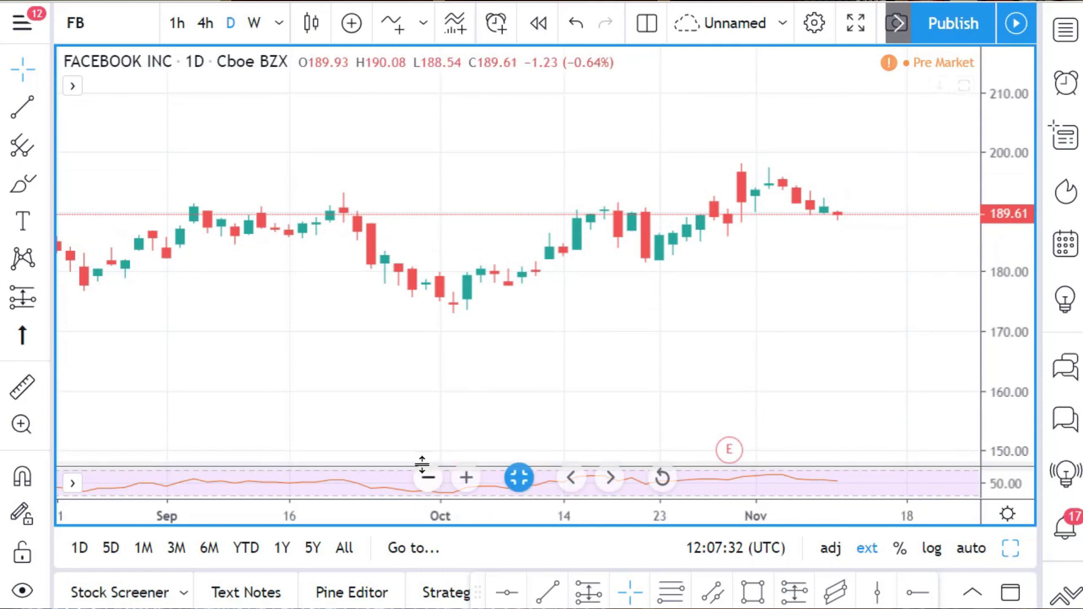
# Enlarge the RSI pane to about half of the chart's height and expand the indicator legends.
pyautogui.moveTo(358, 461); pyautogui.dragTo(350, 289)
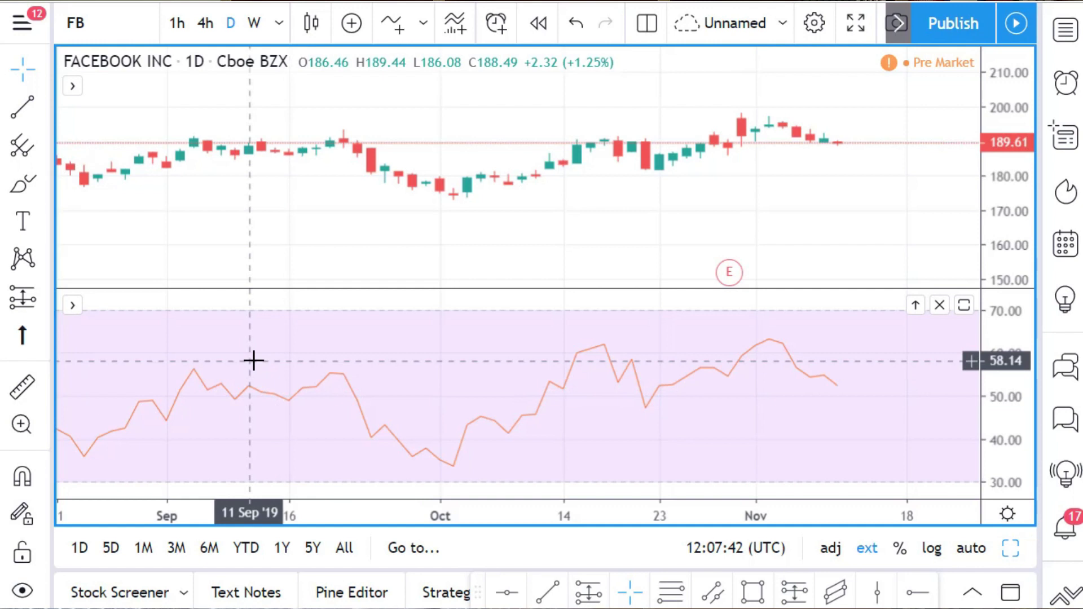
pyautogui.click(75, 305)
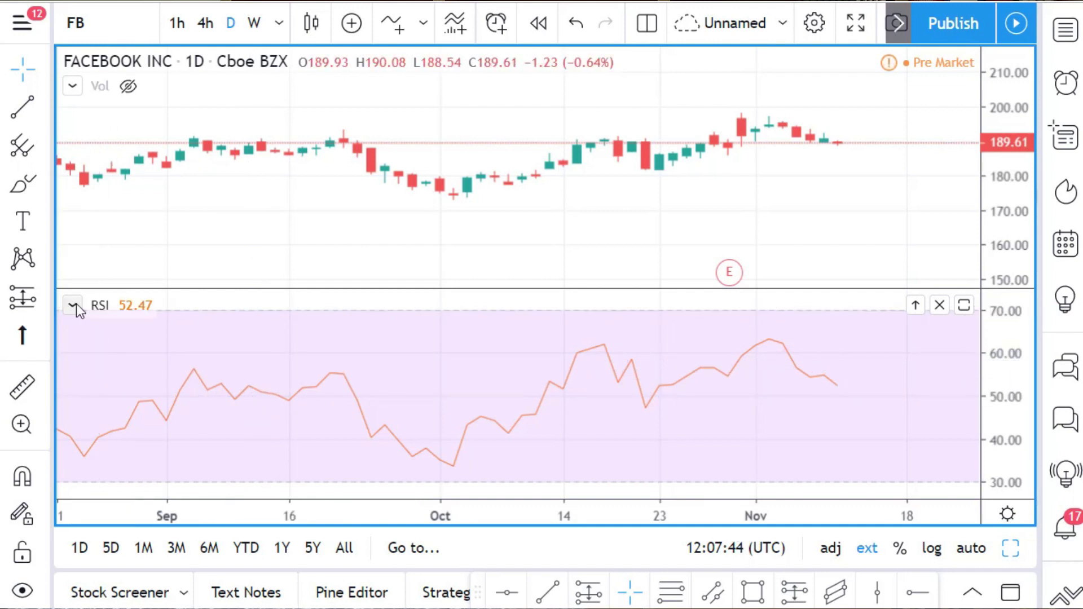
# Review the RSI indicator's Inputs and Style settings and accept them as they are.
pyautogui.doubleClick(271, 401)
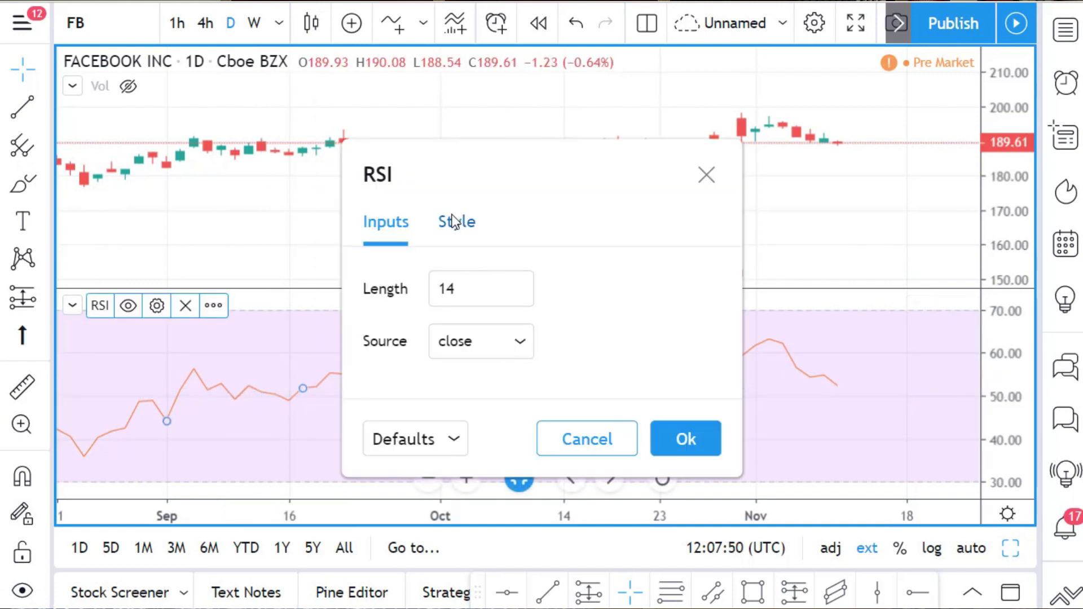
pyautogui.click(455, 222)
pyautogui.click(400, 218)
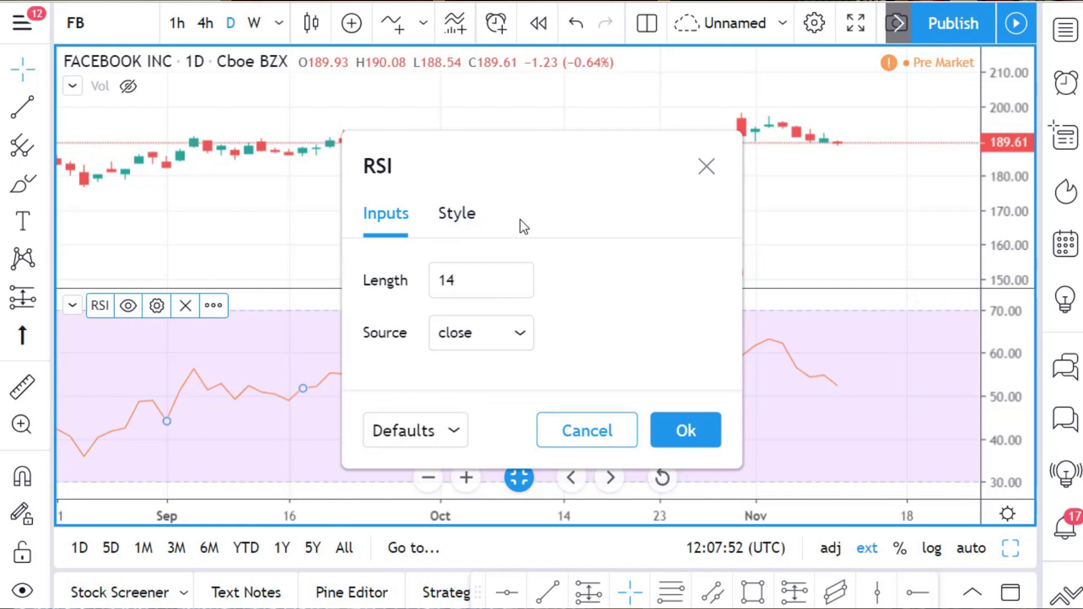
pyautogui.click(679, 428)
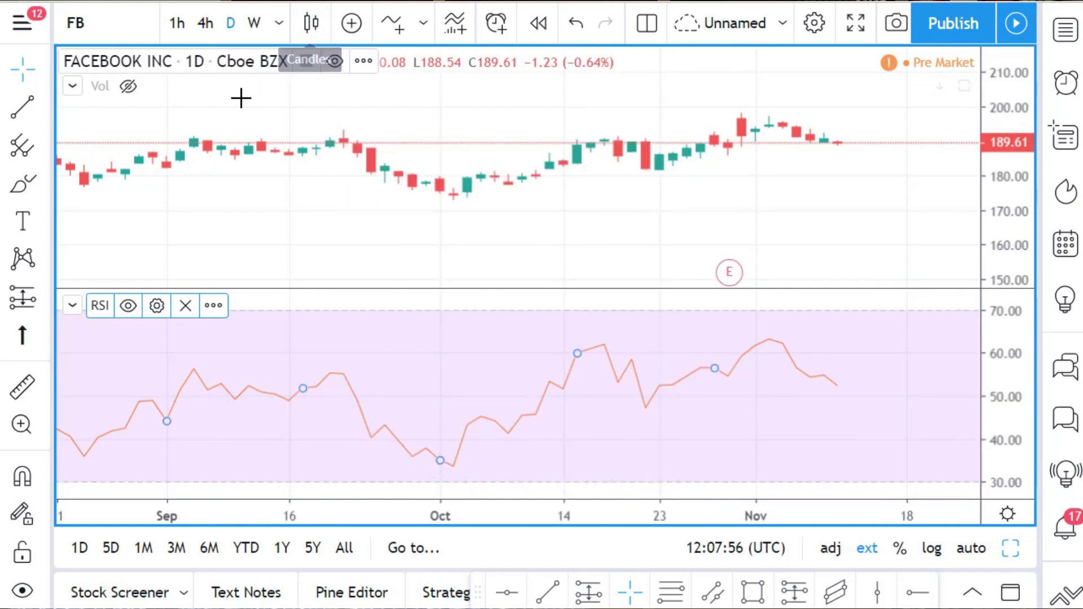
# Browse the Built-ins list in the Indicators & Strategies library through to its last entries.
pyautogui.click(393, 26)
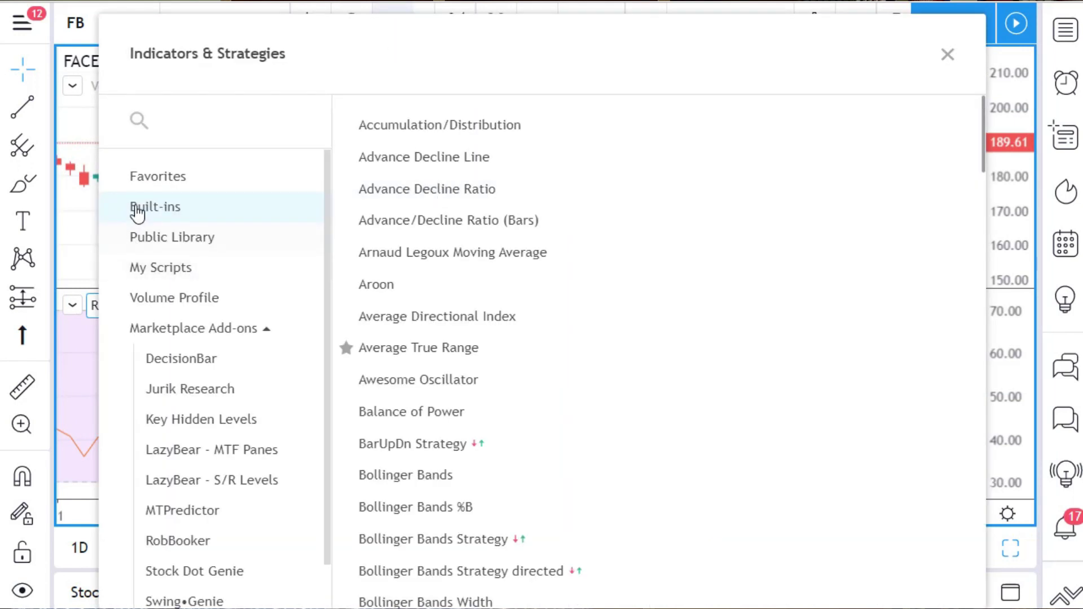
pyautogui.scroll(-20, 444, 248)
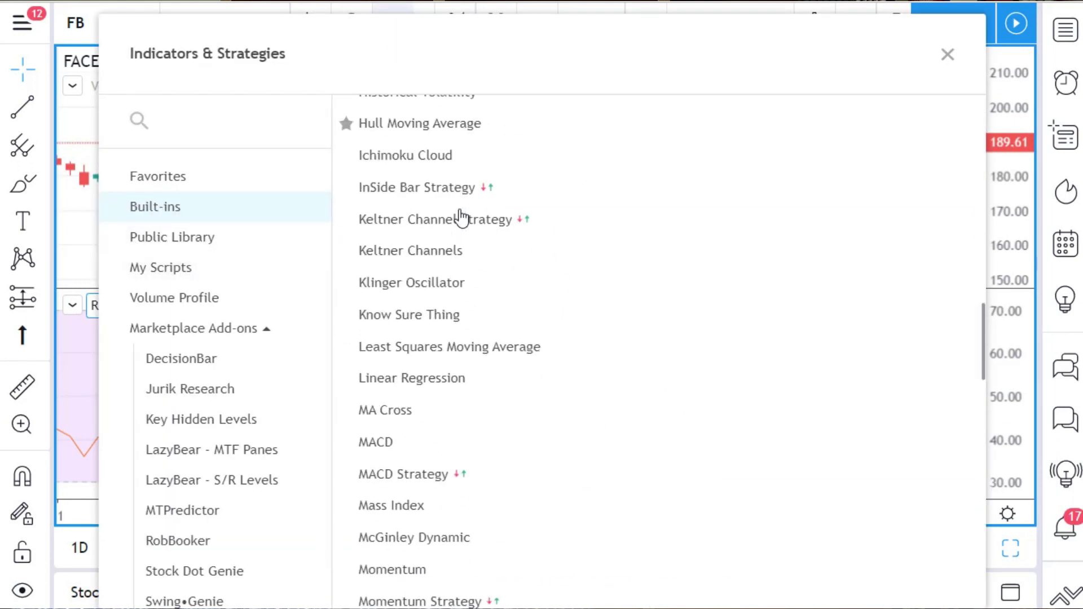
pyautogui.scroll(-15, 462, 217)
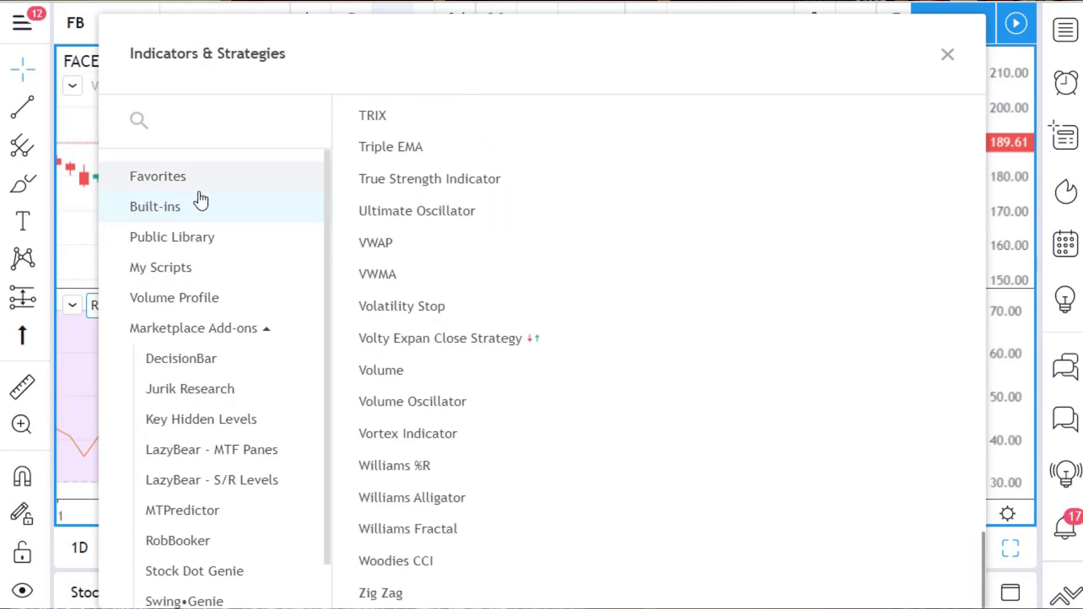
# Look through the most-liked community scripts in the Public Library, and close the Indicators & Strategies library.
pyautogui.click(193, 241)
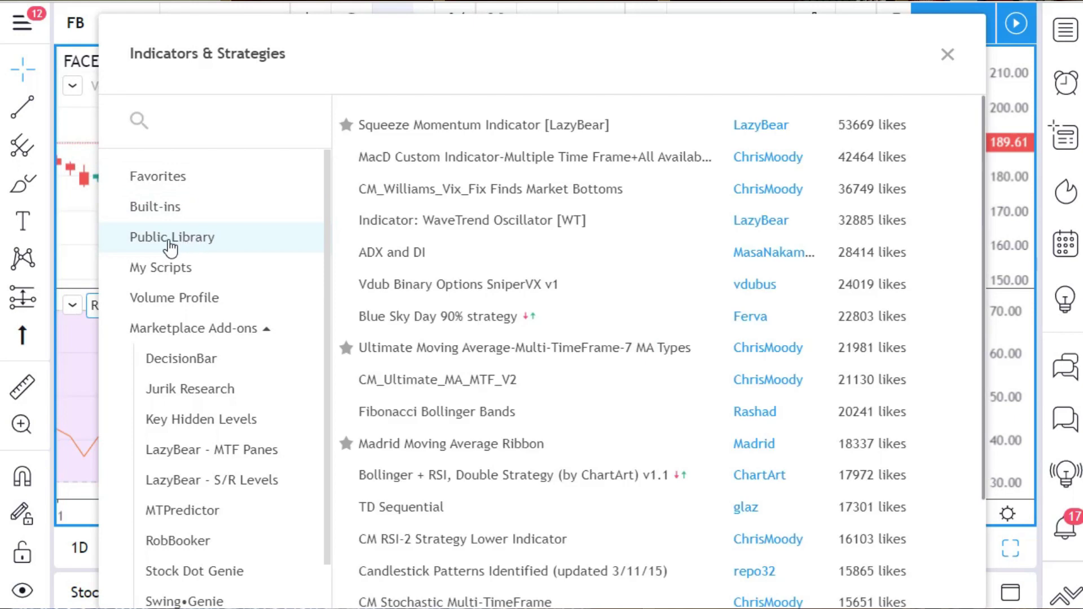
pyautogui.scroll(-3, 461, 258)
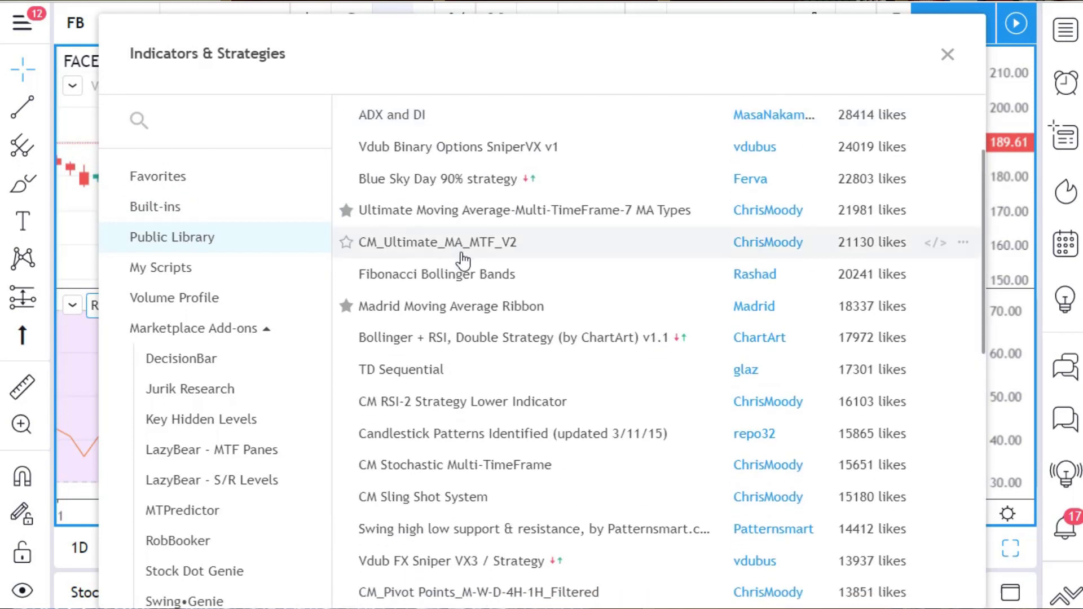
pyautogui.scroll(-10, 462, 261)
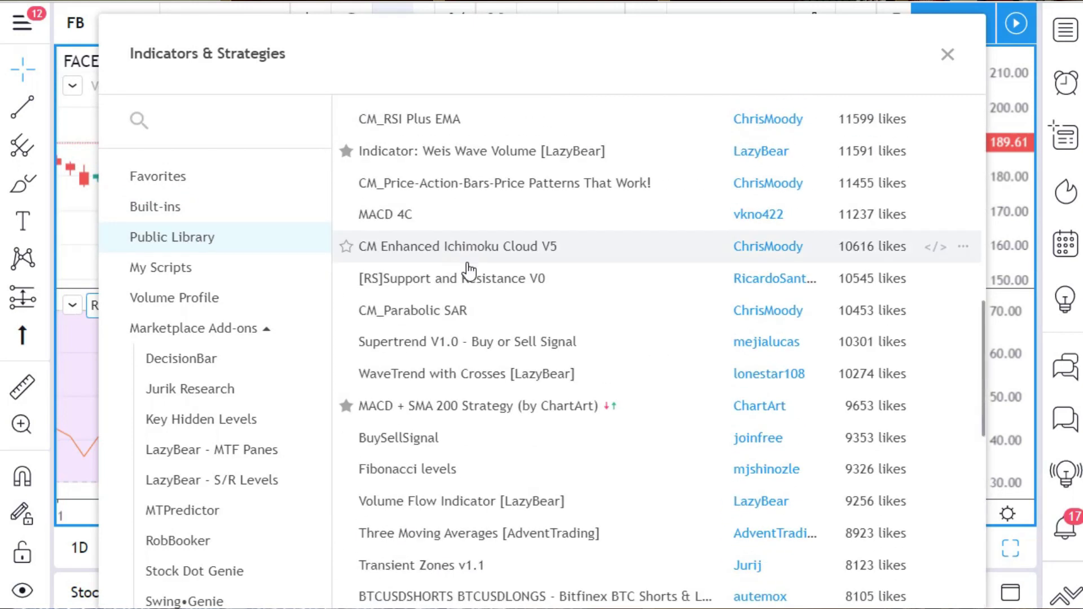
pyautogui.scroll(-9, 520, 339)
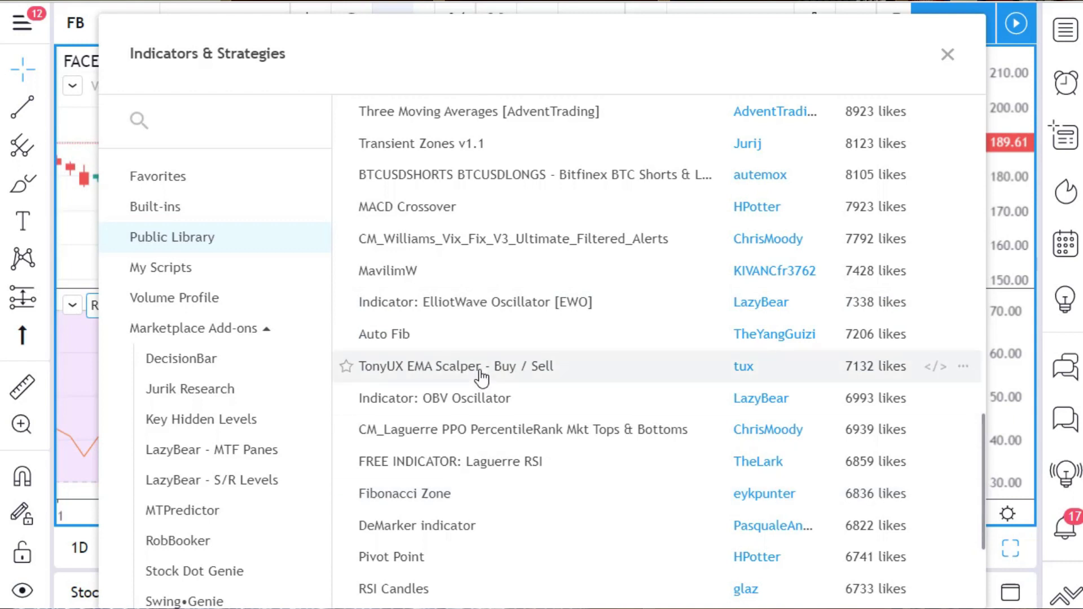
pyautogui.scroll(15, 496, 367)
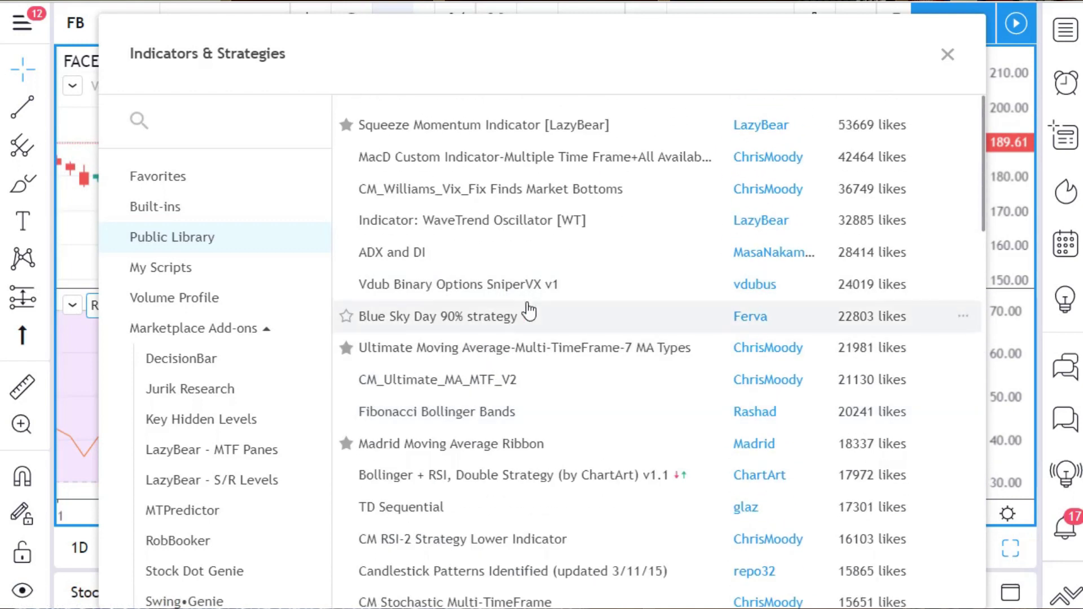
pyautogui.click(948, 55)
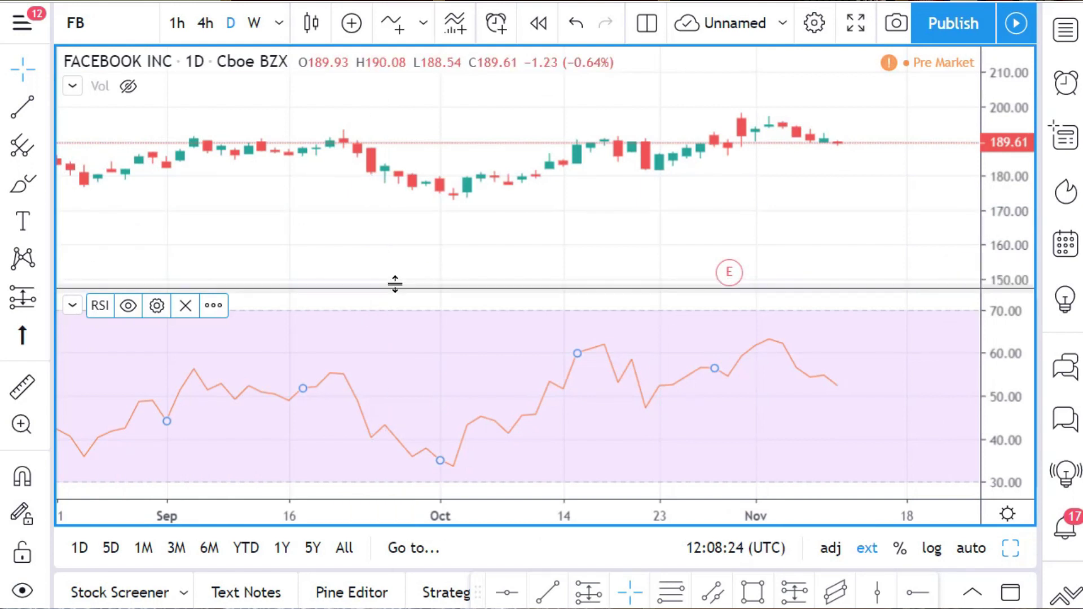
# Shrink the RSI pane to a narrow strip beneath the price chart.
pyautogui.moveTo(395, 286); pyautogui.dragTo(387, 436)
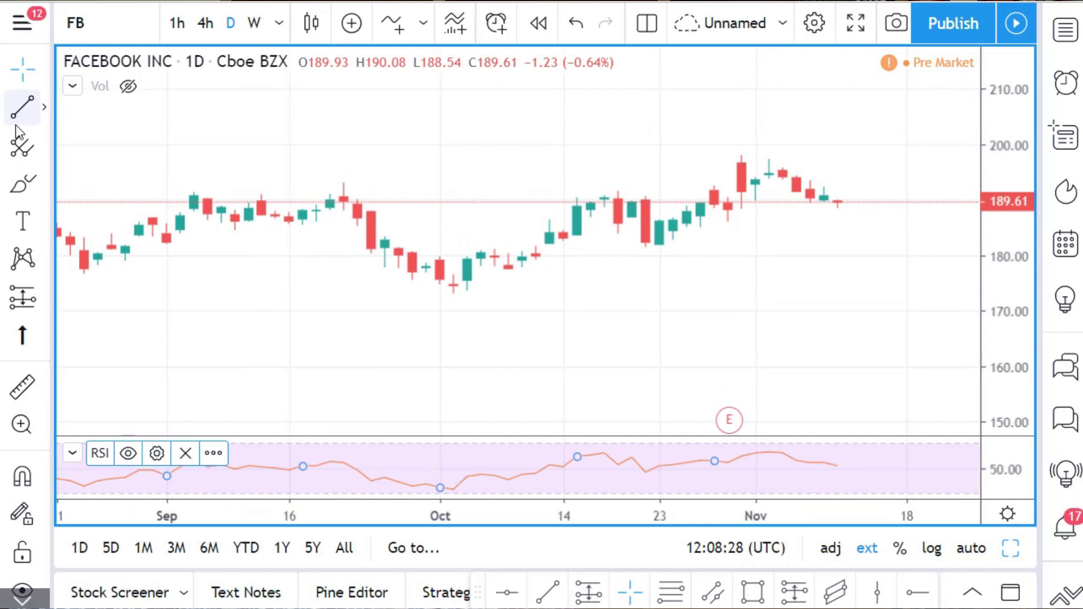
# Draw a rising trend line beneath the October candles, from about 171.39 on 01 Oct '19 to about 179.96 on 18 Oct '19.
pyautogui.click(23, 107)
pyautogui.click(440, 304)
pyautogui.click(618, 256)
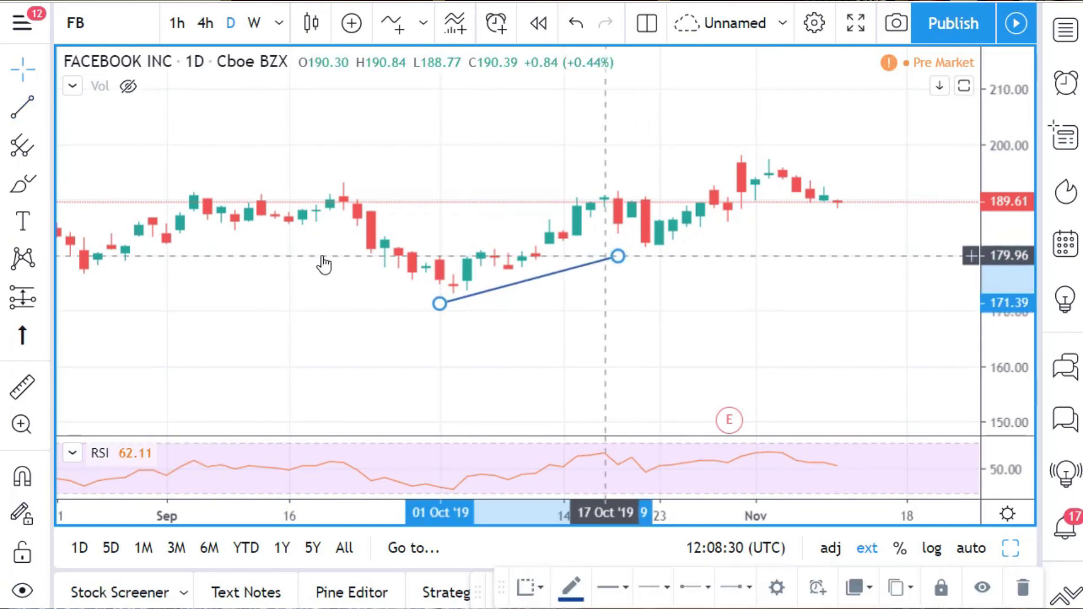
# Place a long position in mid-September with entry at about 183.58 and stop at about 178.58, raising its target to about 205.29.
pyautogui.click(22, 298)
pyautogui.click(275, 236)
pyautogui.moveTo(275, 206); pyautogui.dragTo(275, 115)
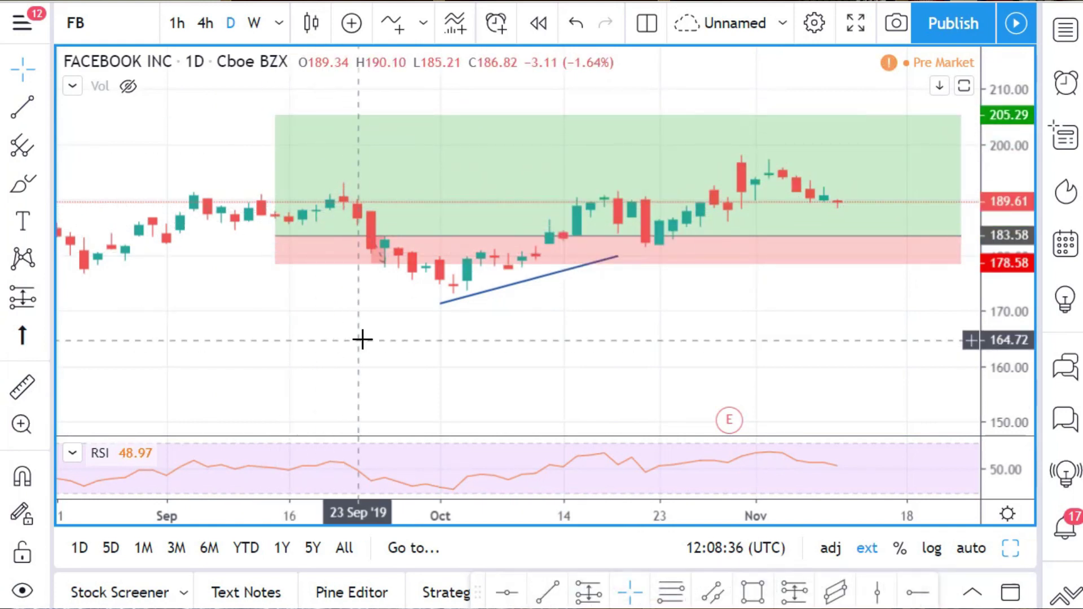
# Delete the long position and the trend line from the chart.
pyautogui.click(314, 242)
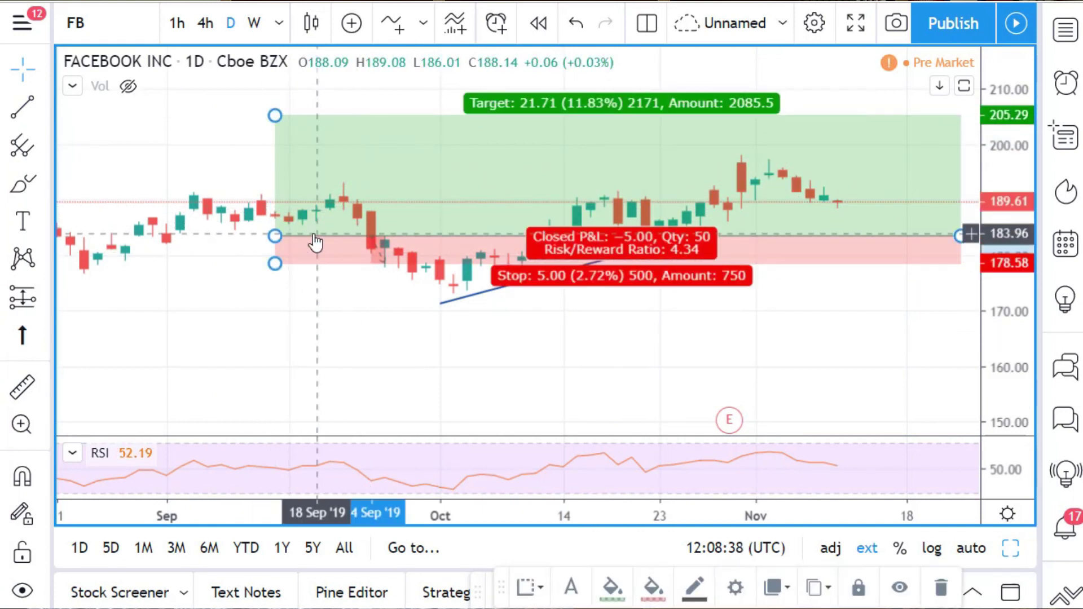
pyautogui.press('Delete')
pyautogui.click(541, 282)
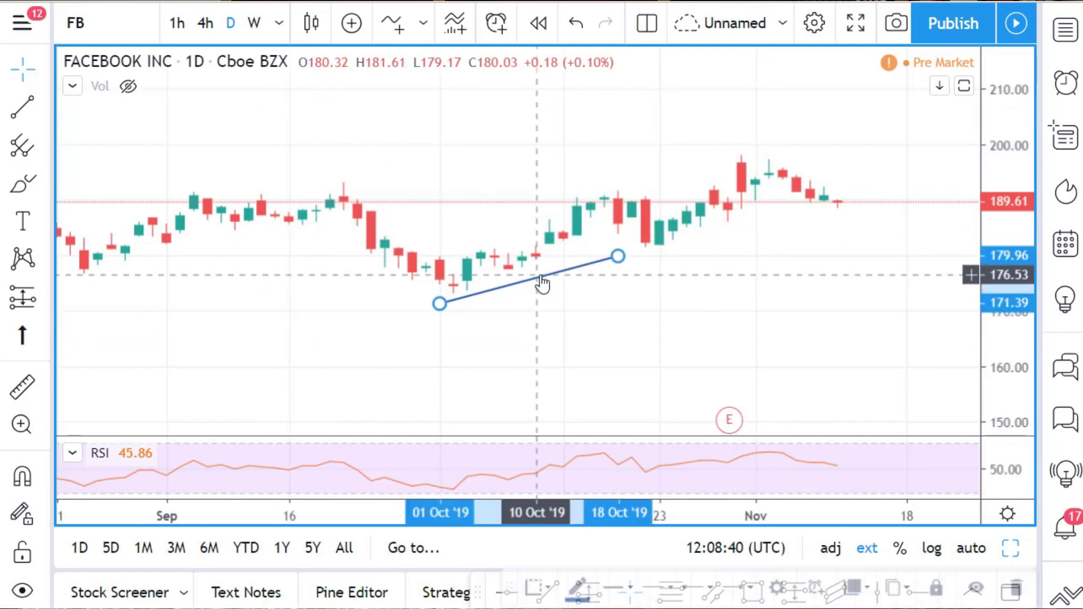
pyautogui.press('Delete')
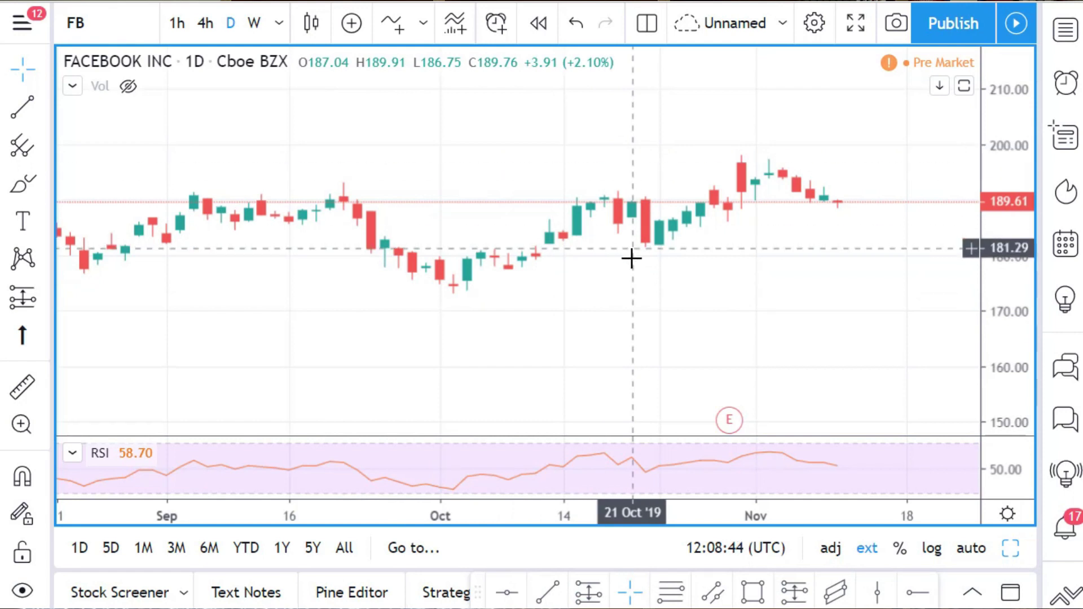
# Switch to a layout with two side-by-side Facebook charts.
pyautogui.click(647, 23)
pyautogui.click(680, 114)
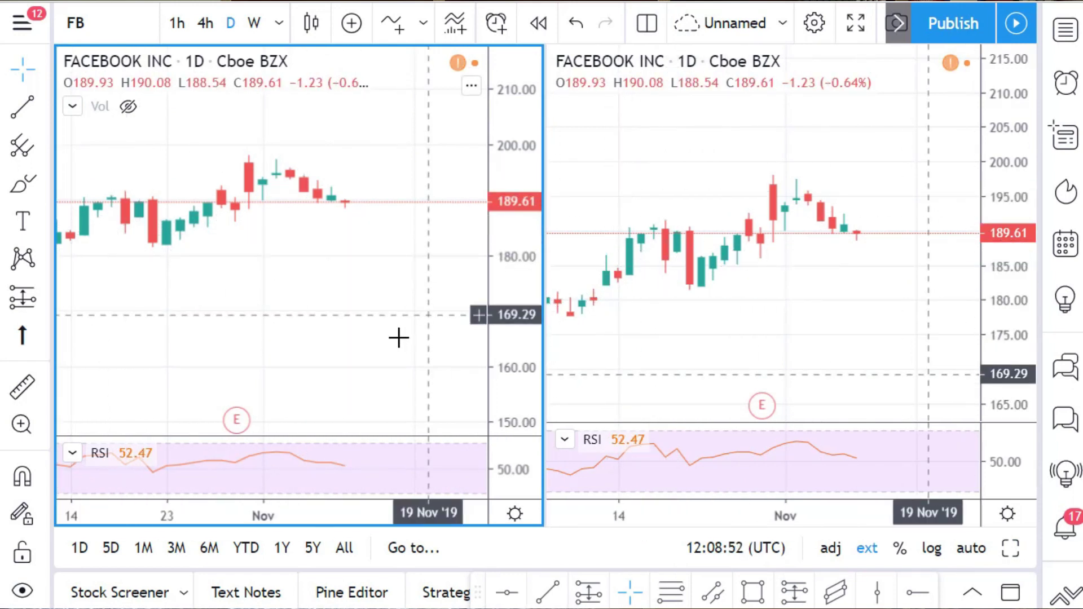
pyautogui.moveTo(239, 325); pyautogui.dragTo(270, 326)
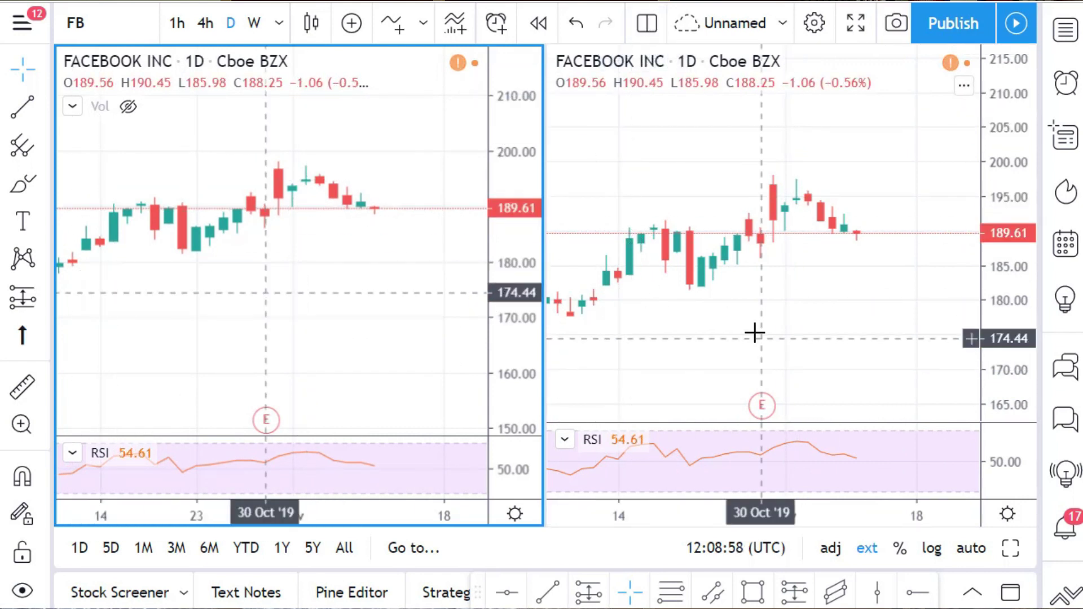
# Draw a rectangle on the second chart from 15 Oct '19 to 15 Nov '19, spanning prices of about 189.06 to 182.51.
pyautogui.click(753, 592)
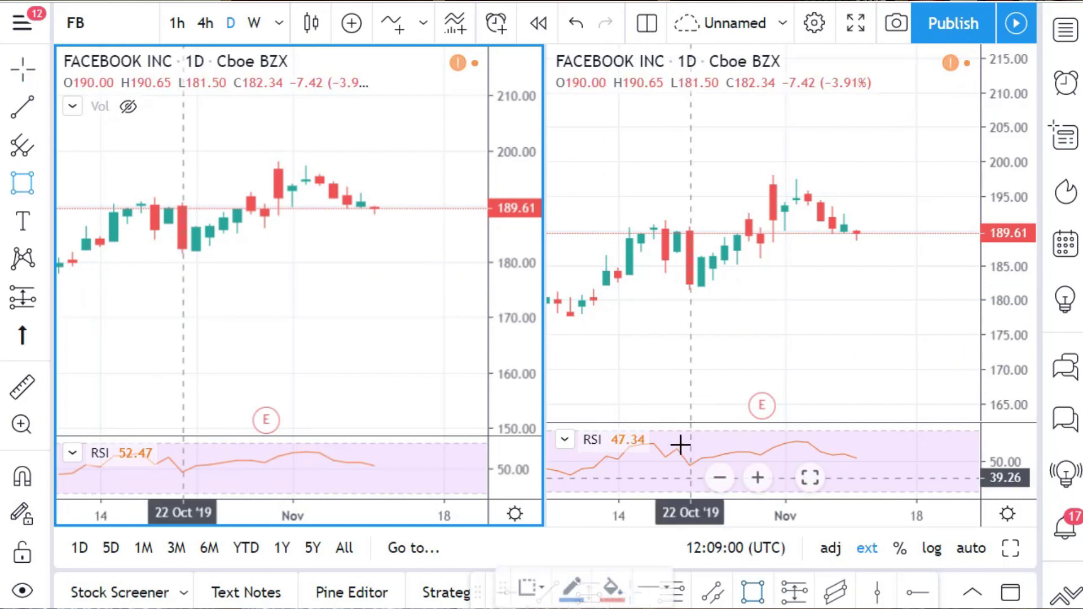
pyautogui.moveTo(630, 238)
pyautogui.mouseDown()
pyautogui.moveTo(844, 285)
pyautogui.moveTo(903, 282)
pyautogui.mouseUp()
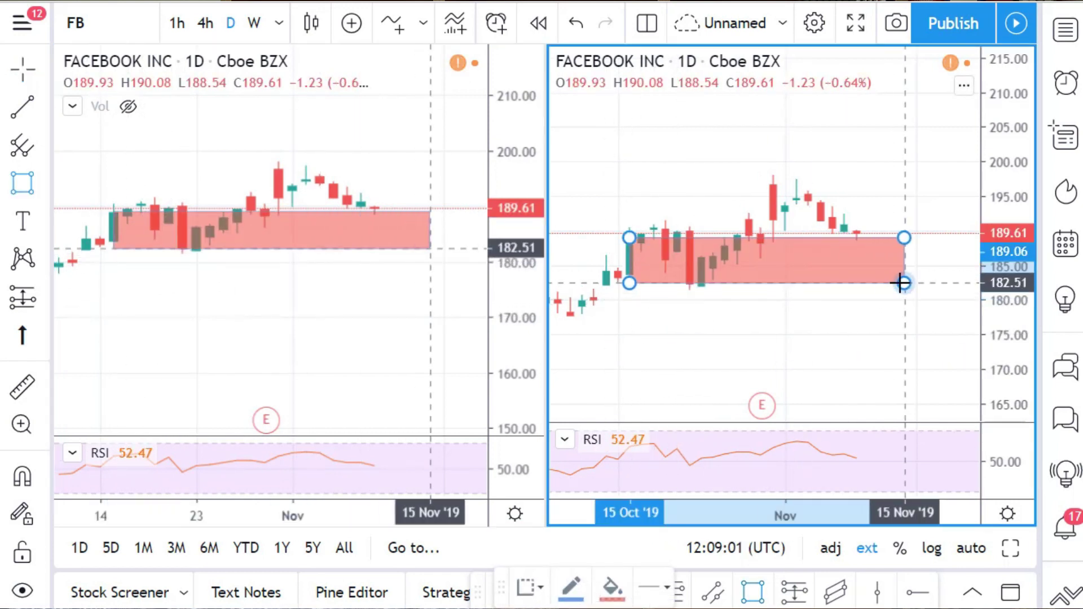
pyautogui.click(840, 322)
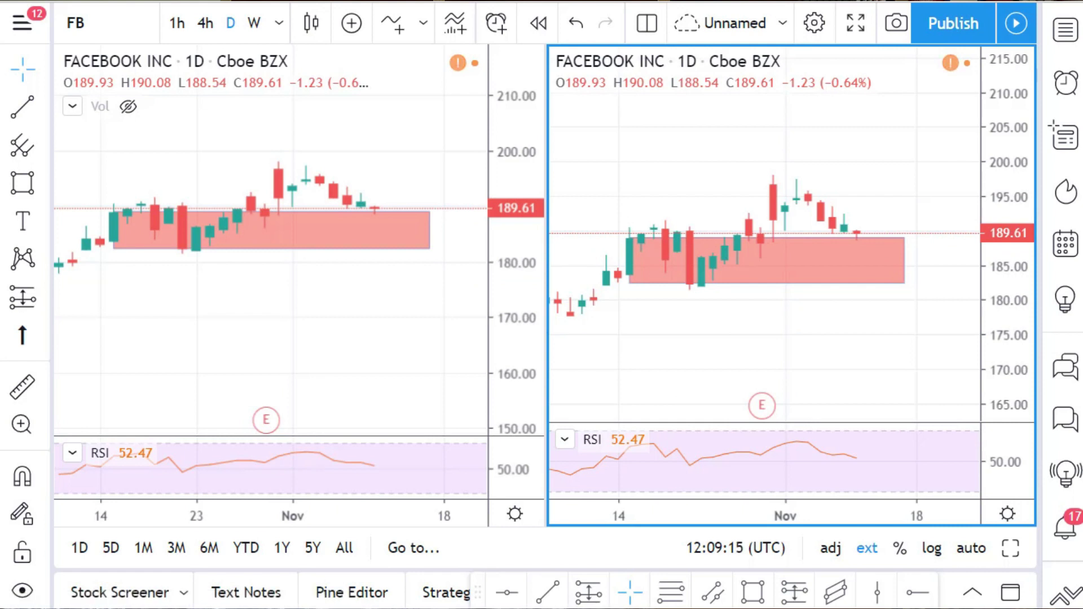
# Leave the chart without saving for the TradingView home page, and look over its crypto ideas, market summary and stocks.
pyautogui.hotkey('ctrl', 'l')
pyautogui.press('Return')
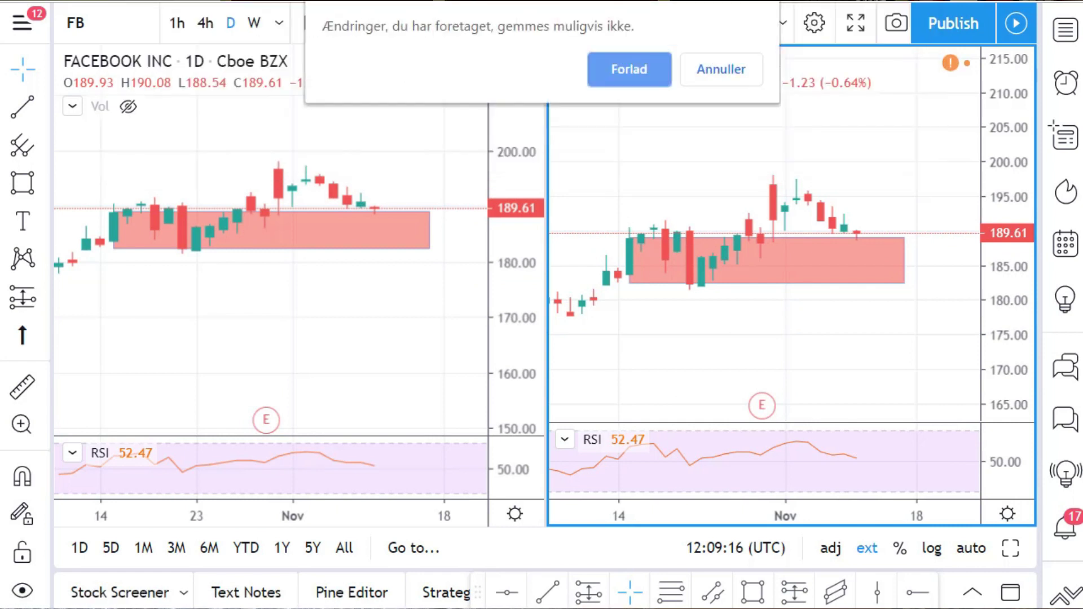
pyautogui.click(601, 73)
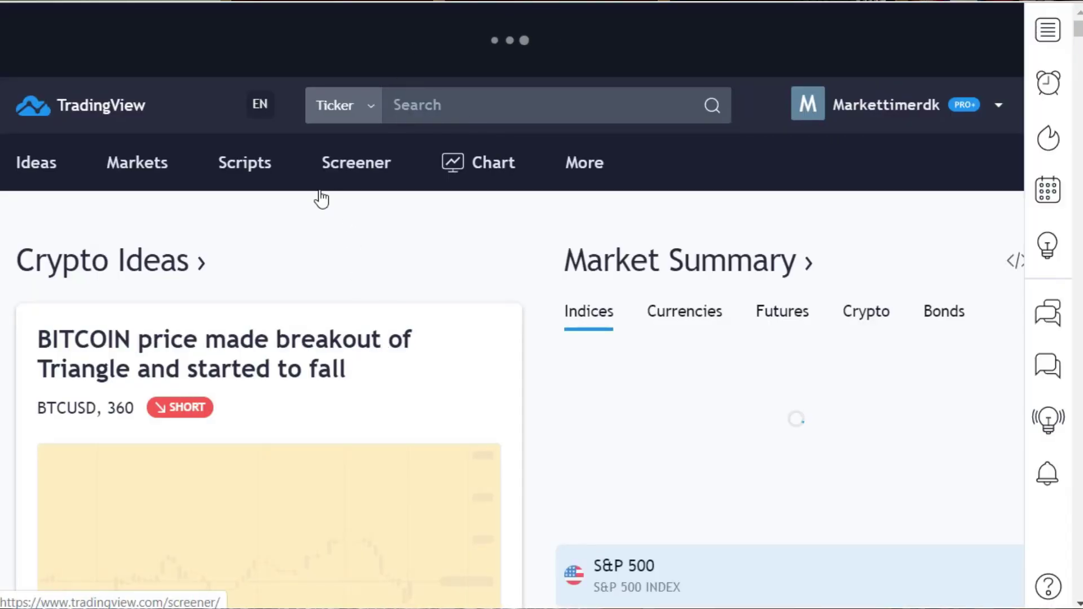
pyautogui.scroll(-12, 578, 344)
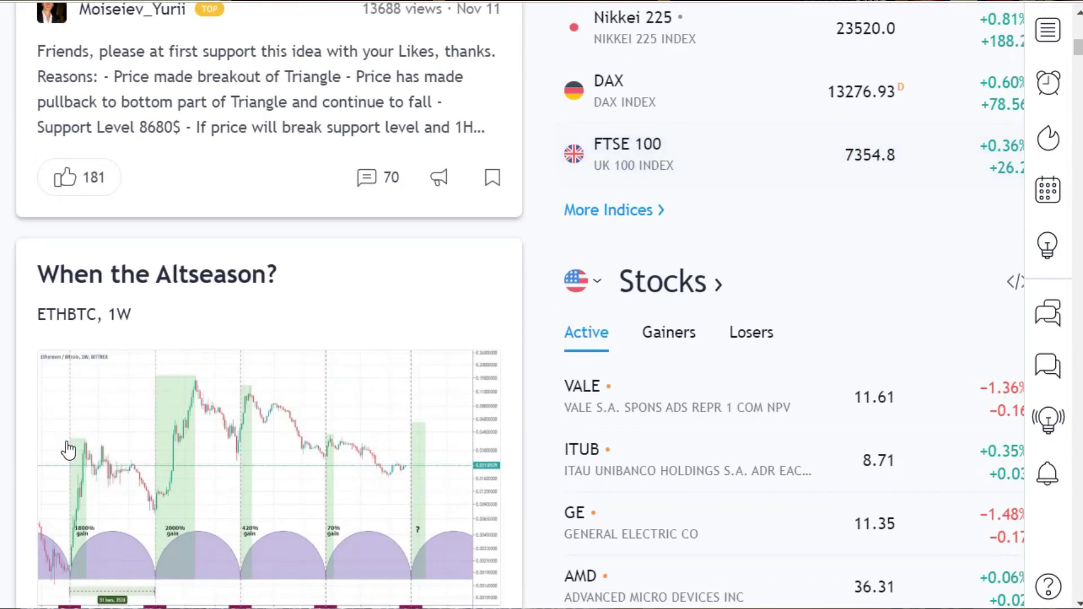
pyautogui.scroll(6, 130, 424)
pyautogui.scroll(3, 201, 200)
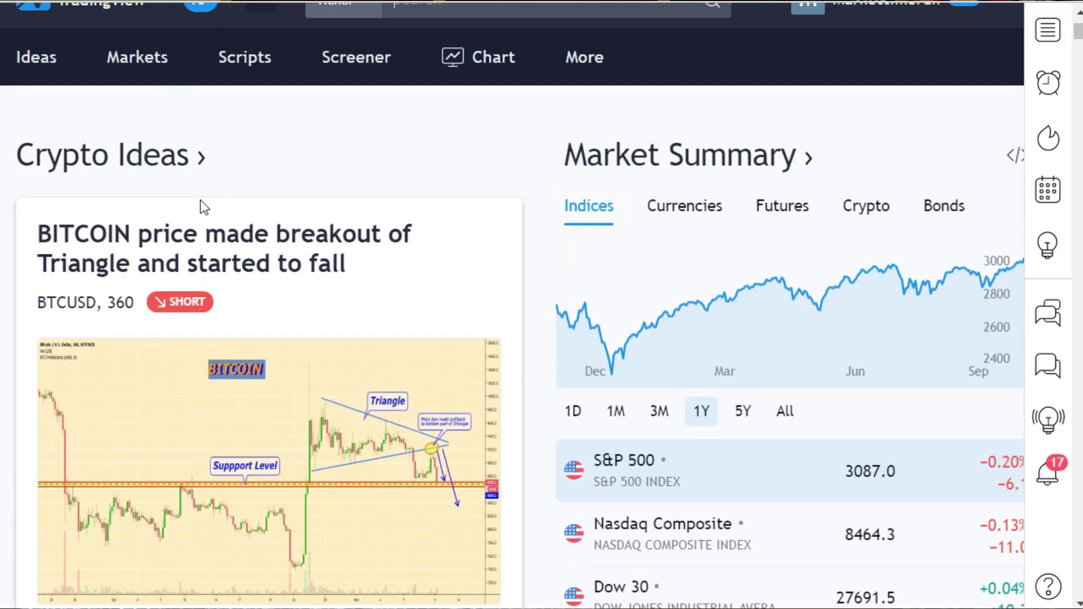
pyautogui.scroll(2, 418, 327)
# Open the Cryptocurrencies ideas under Asset Class and look through the published forecasts and top authors.
pyautogui.moveTo(41, 172)
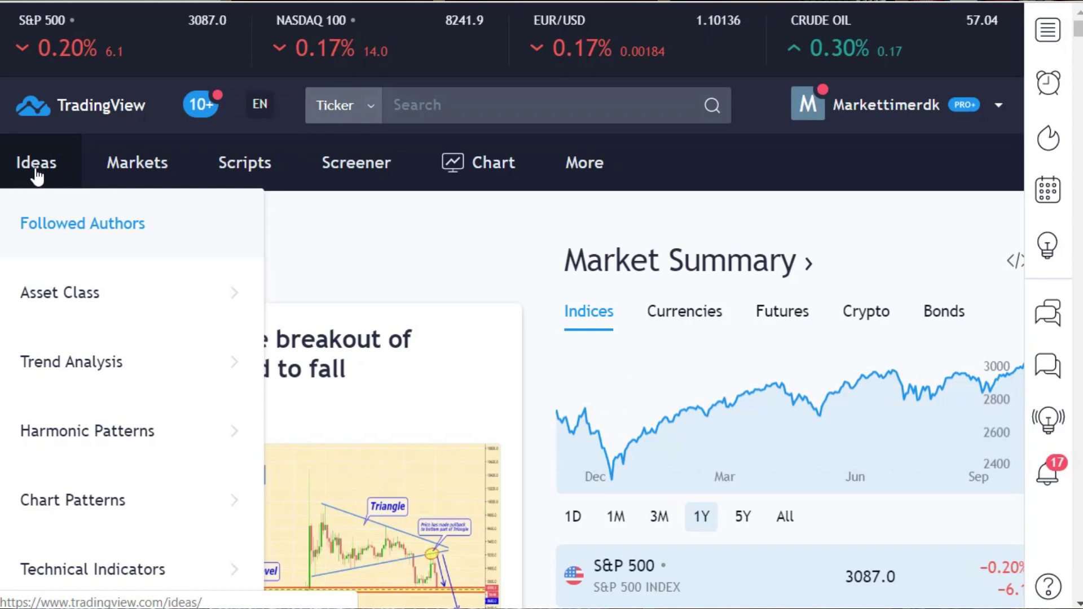
pyautogui.moveTo(59, 291)
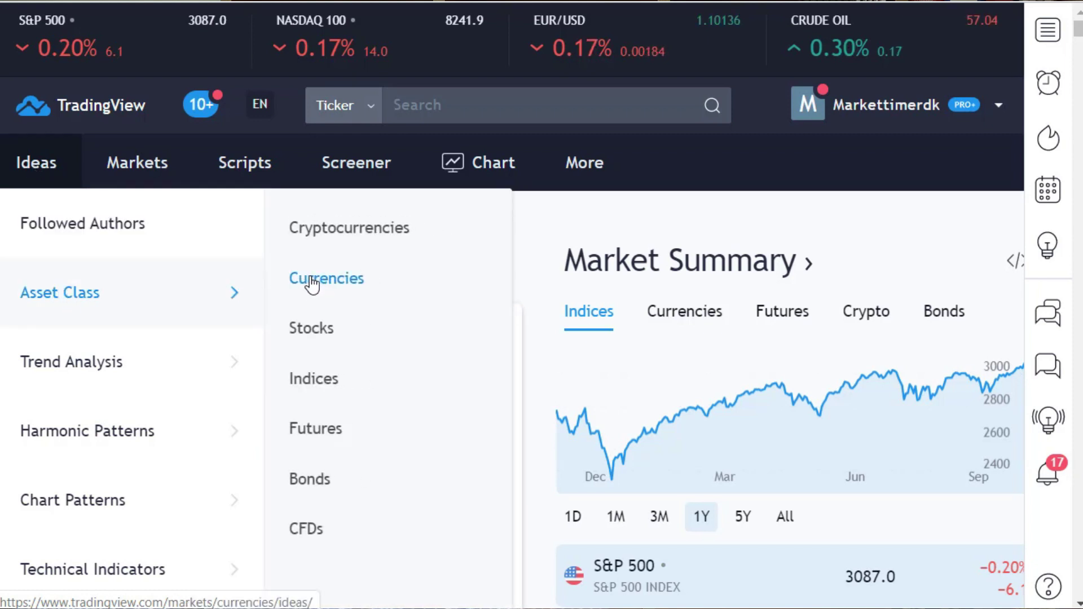
pyautogui.click(333, 236)
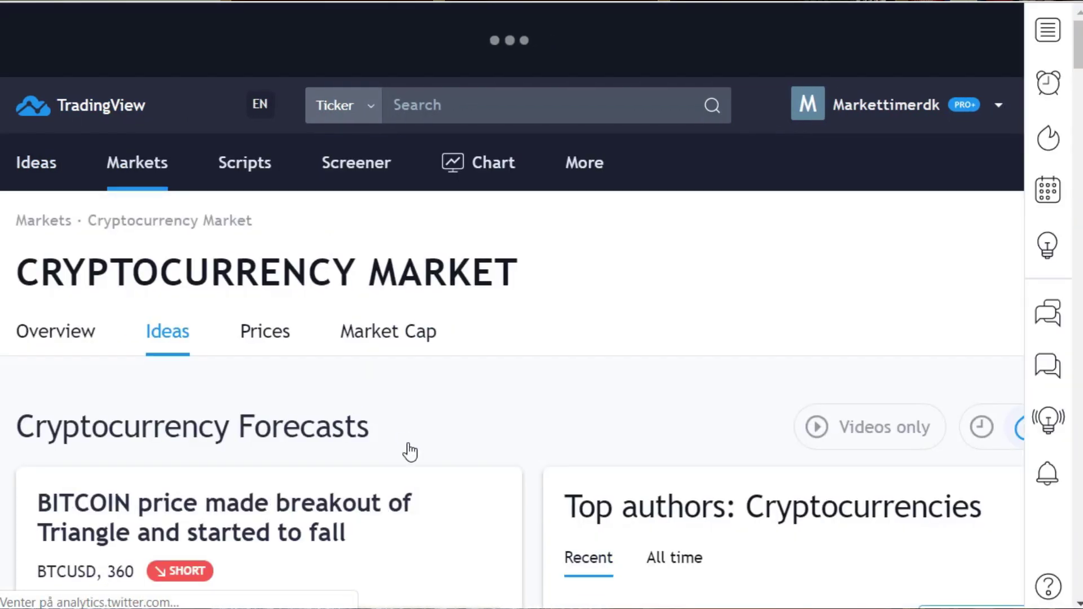
pyautogui.scroll(-6, 406, 440)
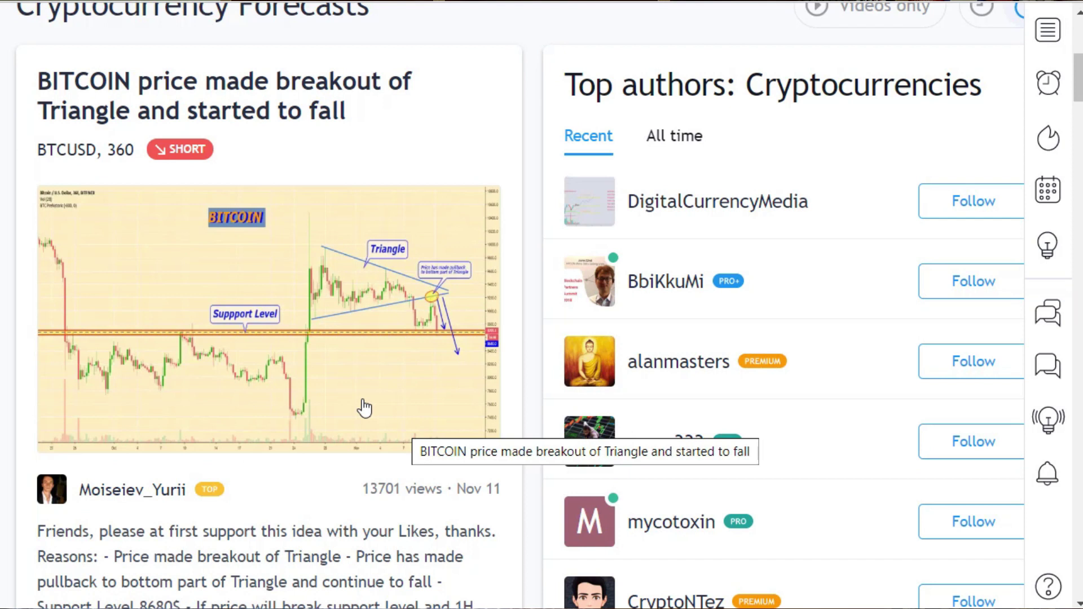
pyautogui.scroll(-2, 273, 282)
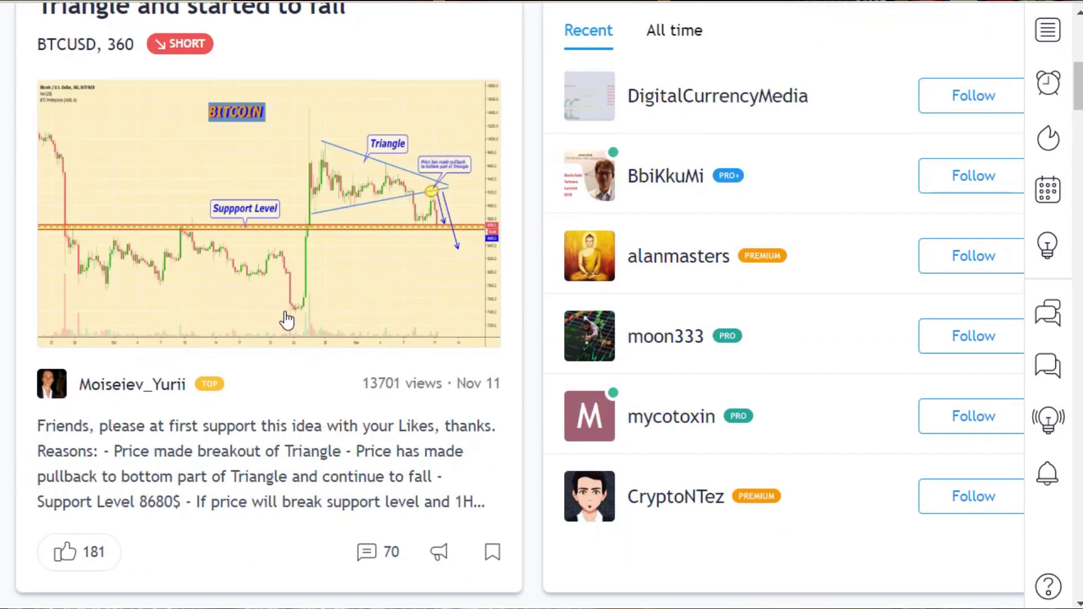
pyautogui.scroll(-10, 458, 419)
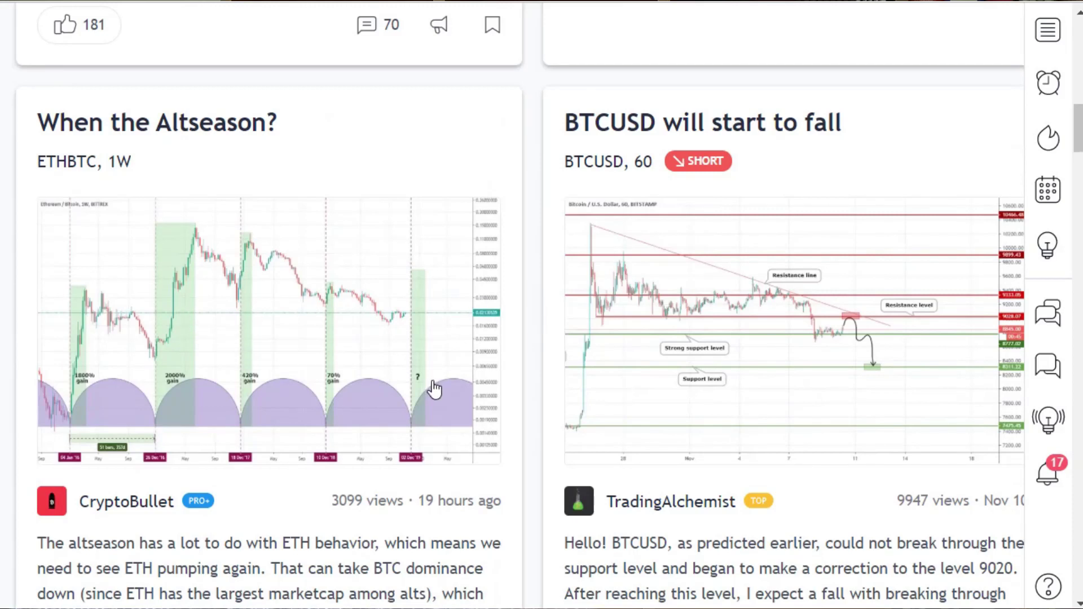
pyautogui.scroll(18, 406, 393)
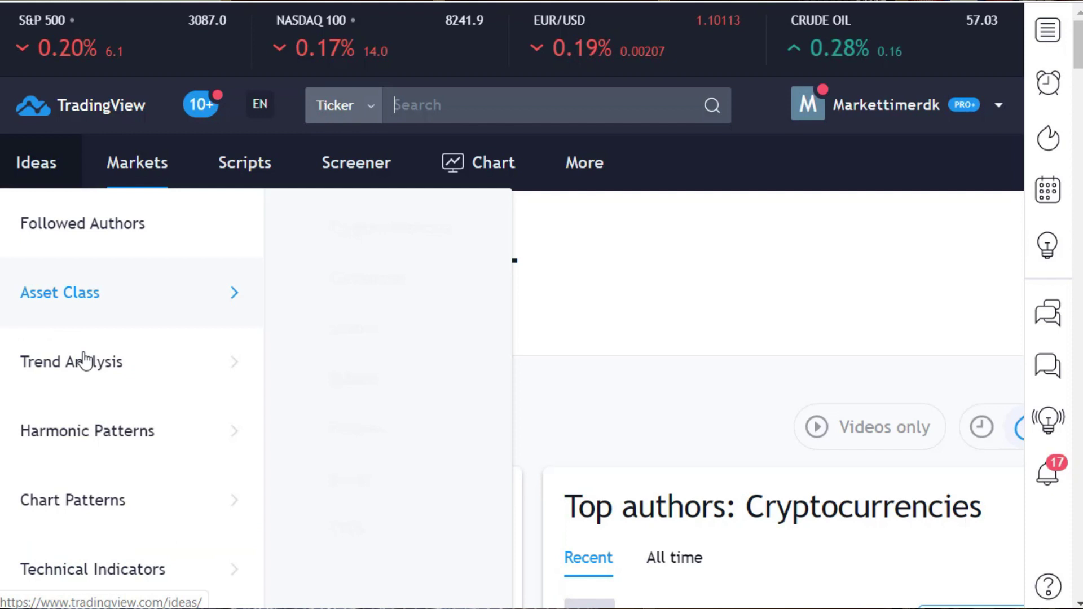
# Open the Trend Lines ideas under Trend Analysis and look through the explanation, top authors and published ideas.
pyautogui.moveTo(96, 369)
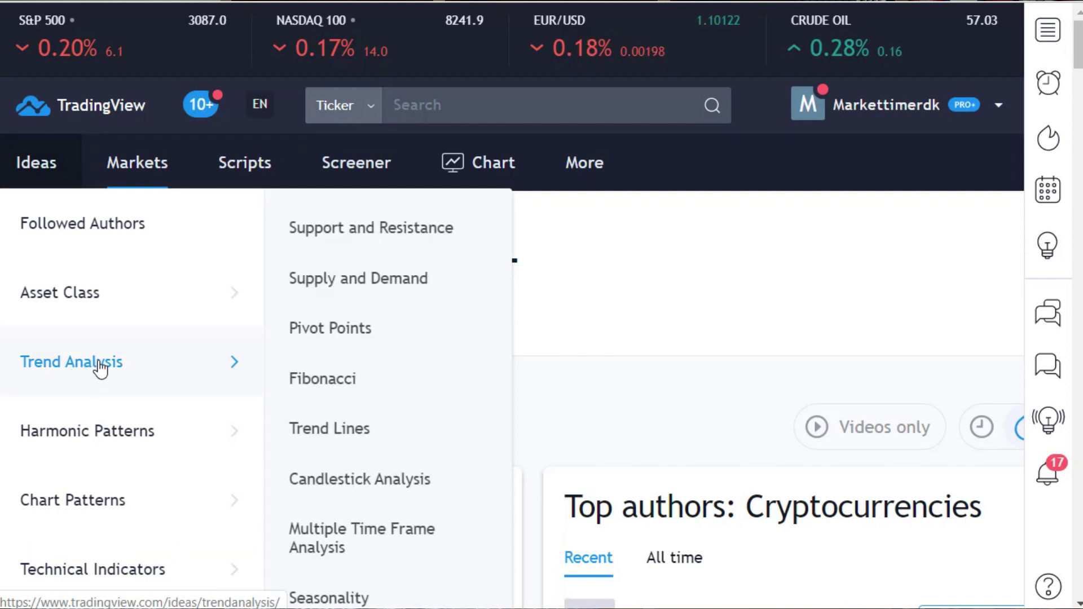
pyautogui.click(308, 438)
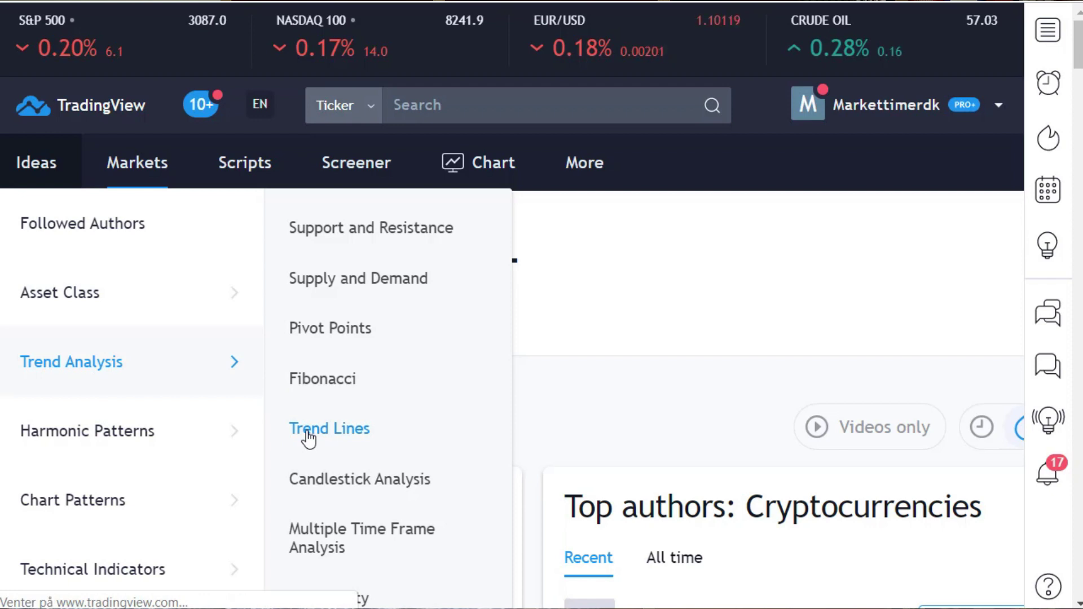
pyautogui.scroll(-8, 307, 438)
pyautogui.scroll(-10, 304, 429)
pyautogui.scroll(9, 297, 407)
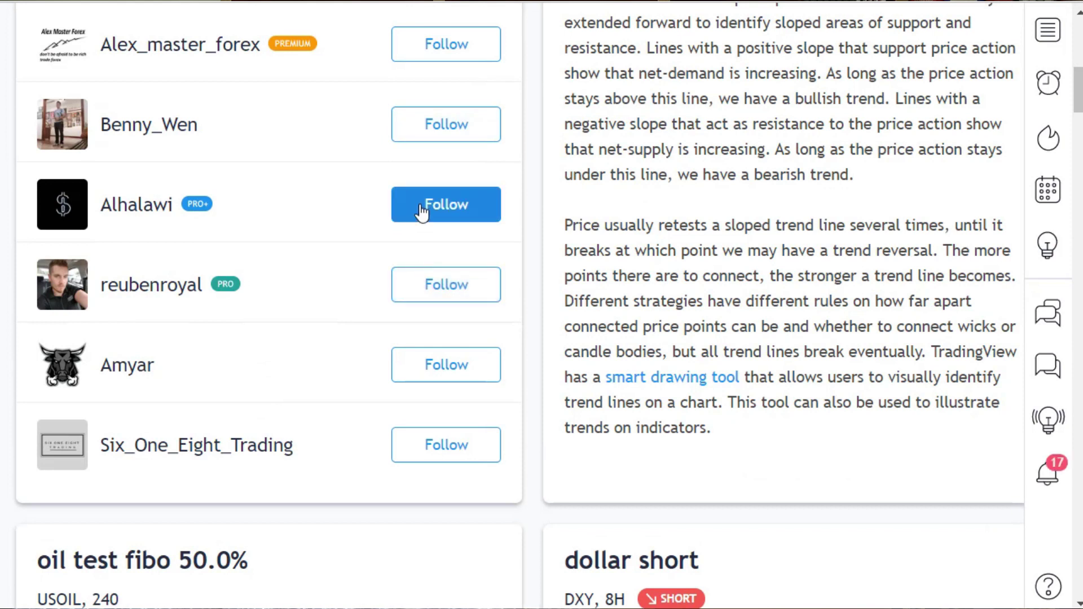
pyautogui.scroll(-9, 391, 411)
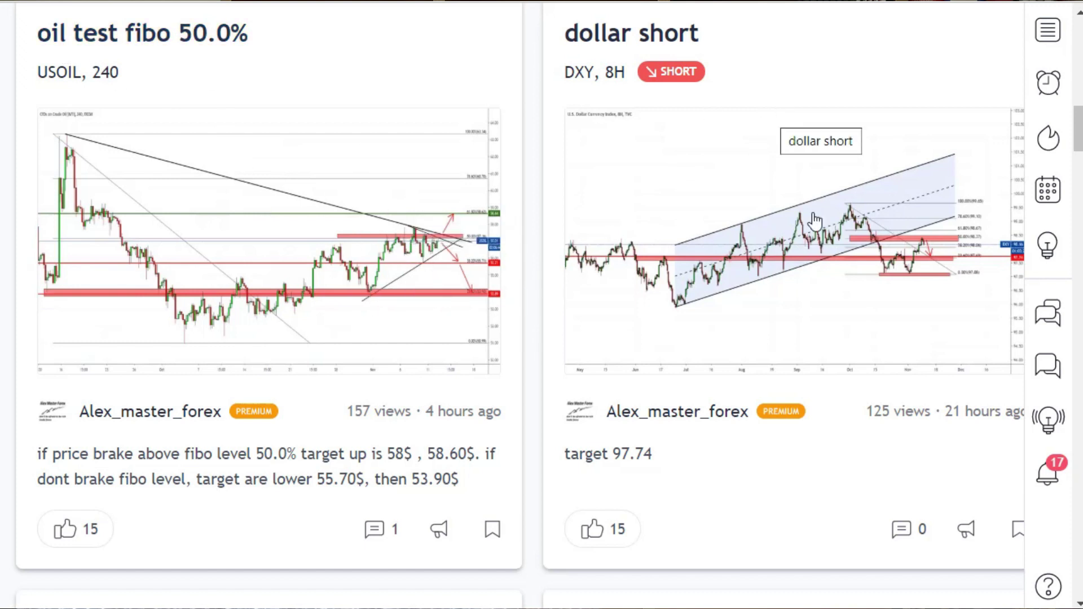
# Browse more of the published Trend Lines ideas, including those on gold, Ethereum, oil and EURAUD.
pyautogui.scroll(-9, 798, 290)
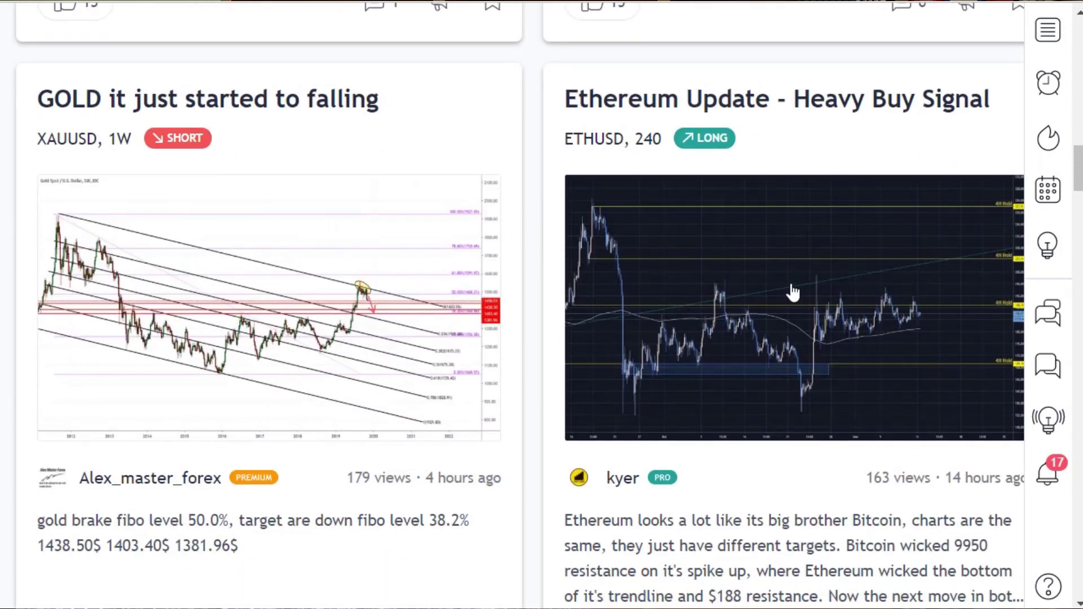
pyautogui.scroll(-9, 696, 333)
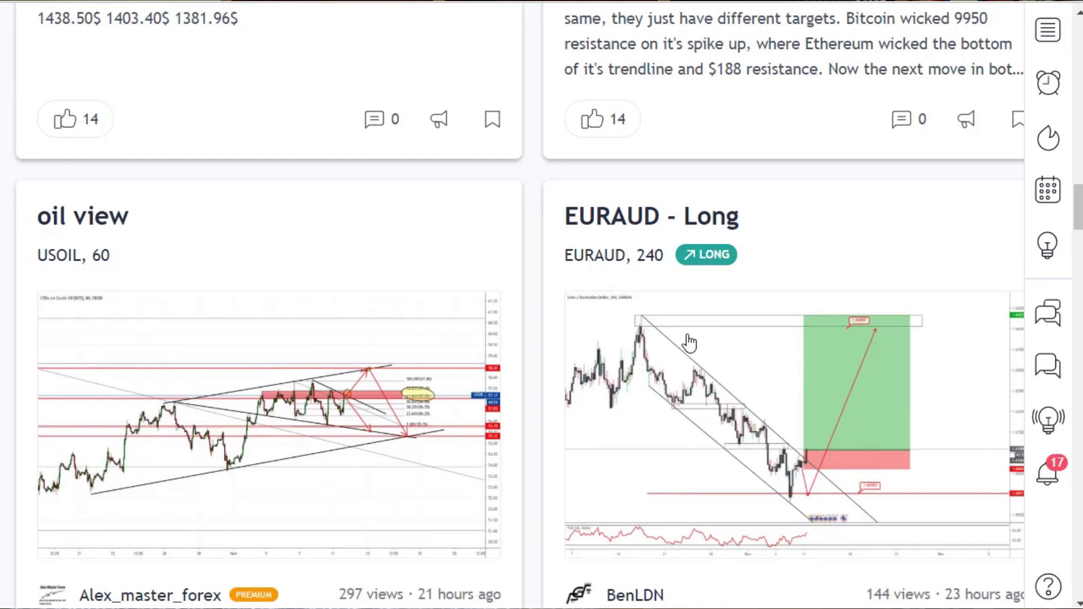
pyautogui.scroll(20, 590, 379)
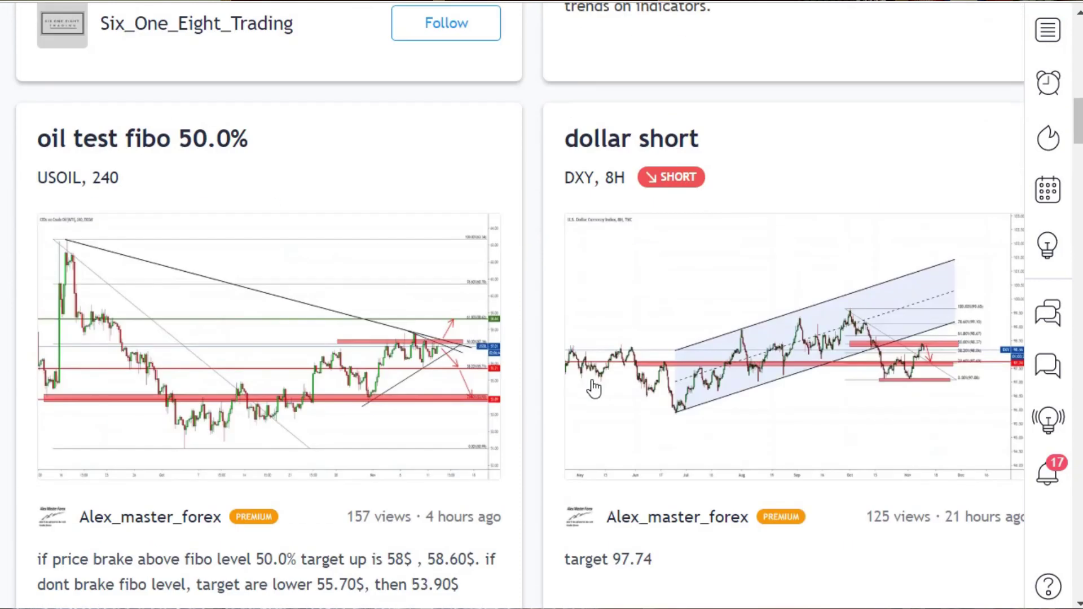
pyautogui.scroll(3, 594, 377)
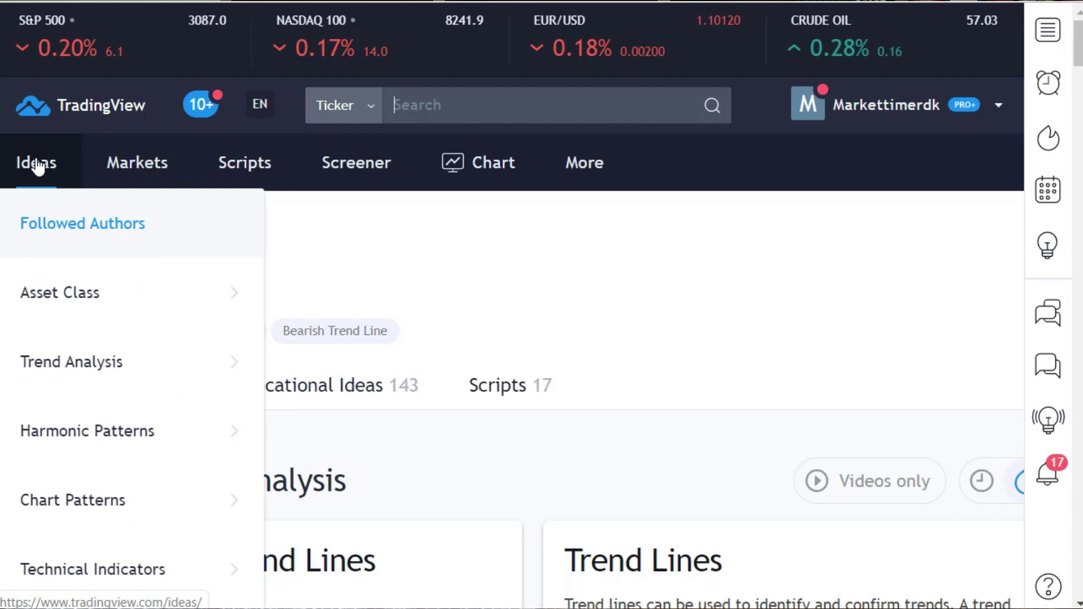
# Open the Major currency rates from the markets overview and look over the pairs' prices, ratings and the other forex categories.
pyautogui.moveTo(145, 164)
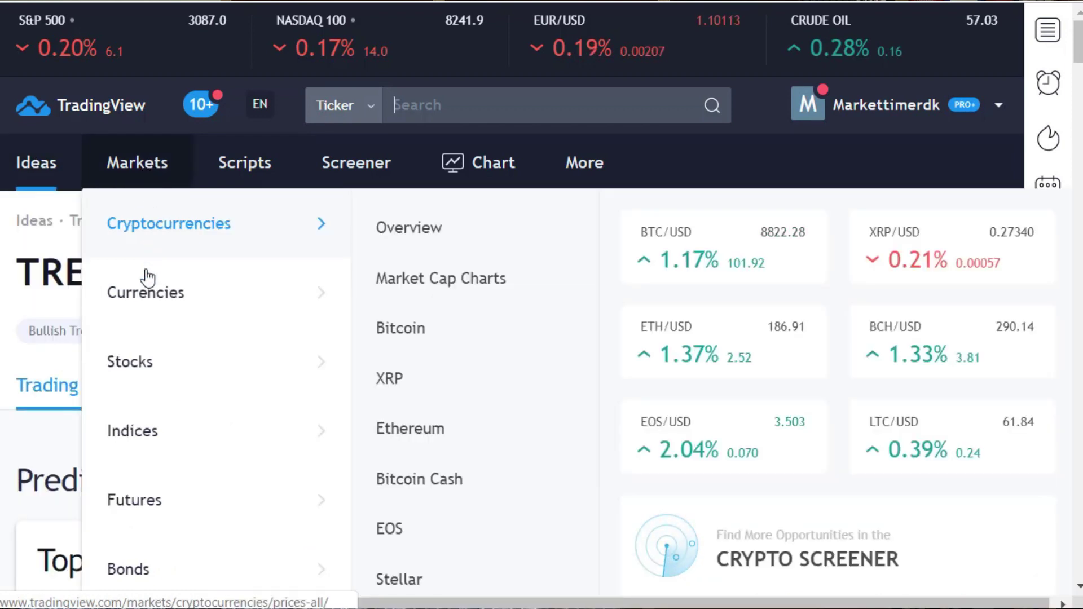
pyautogui.moveTo(148, 298)
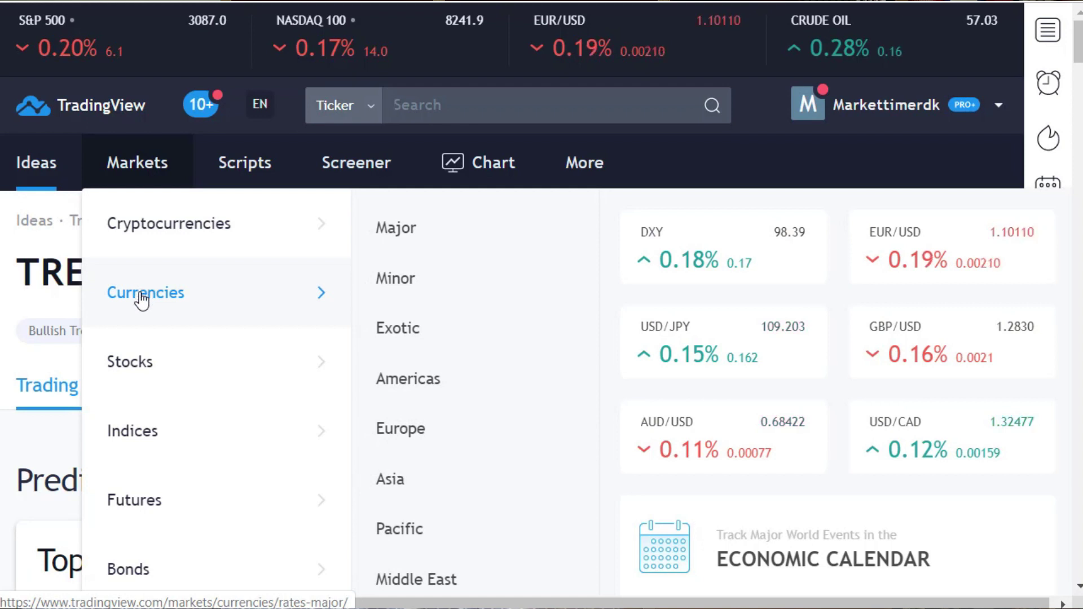
pyautogui.click(407, 230)
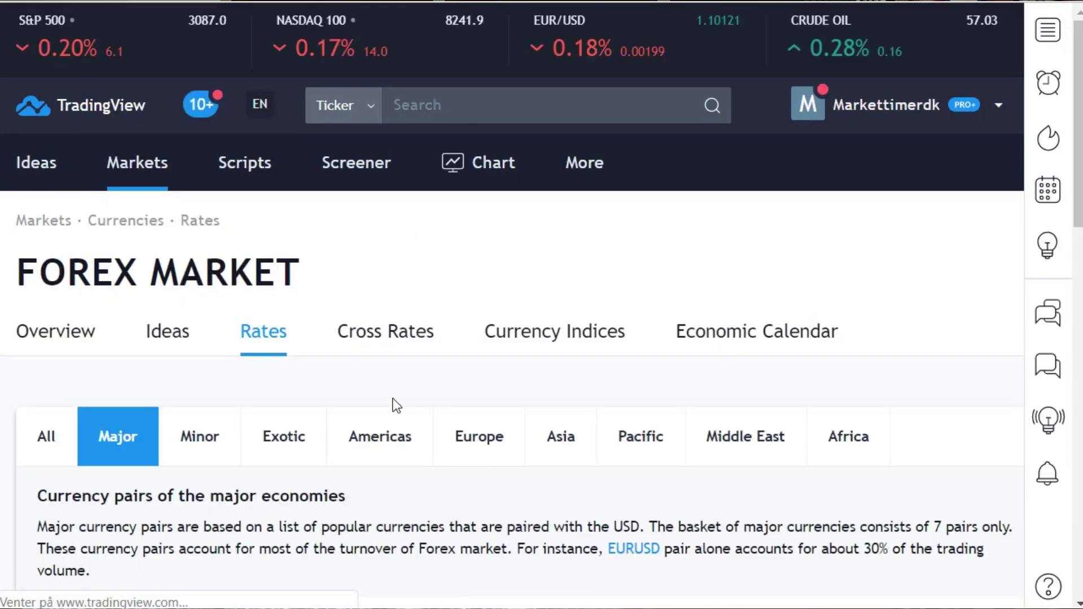
pyautogui.scroll(-5, 393, 399)
pyautogui.scroll(-3, 393, 399)
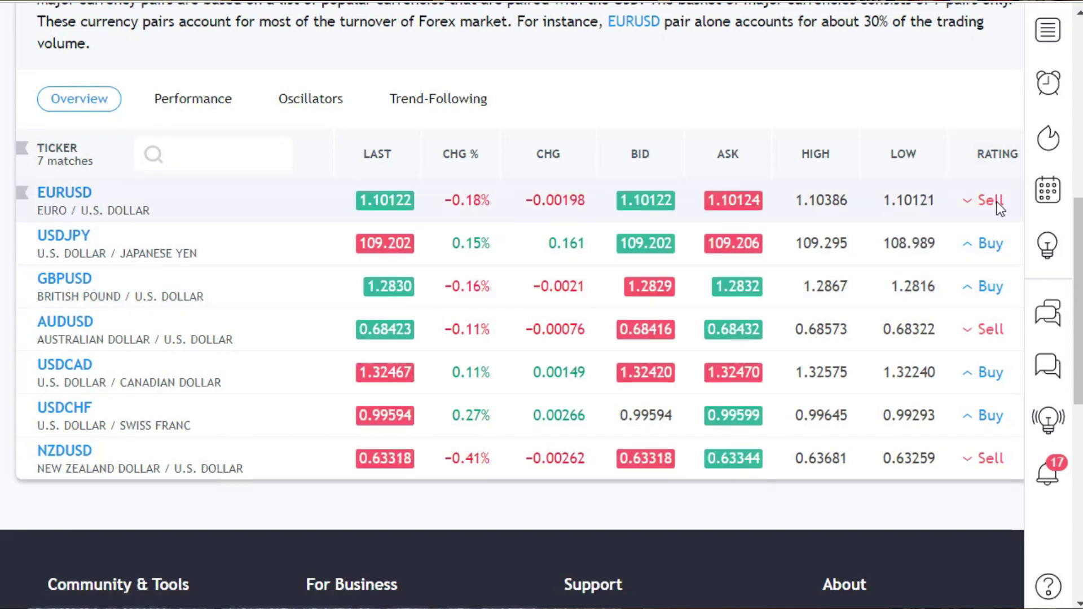
pyautogui.scroll(-3, 770, 379)
pyautogui.scroll(3, 771, 379)
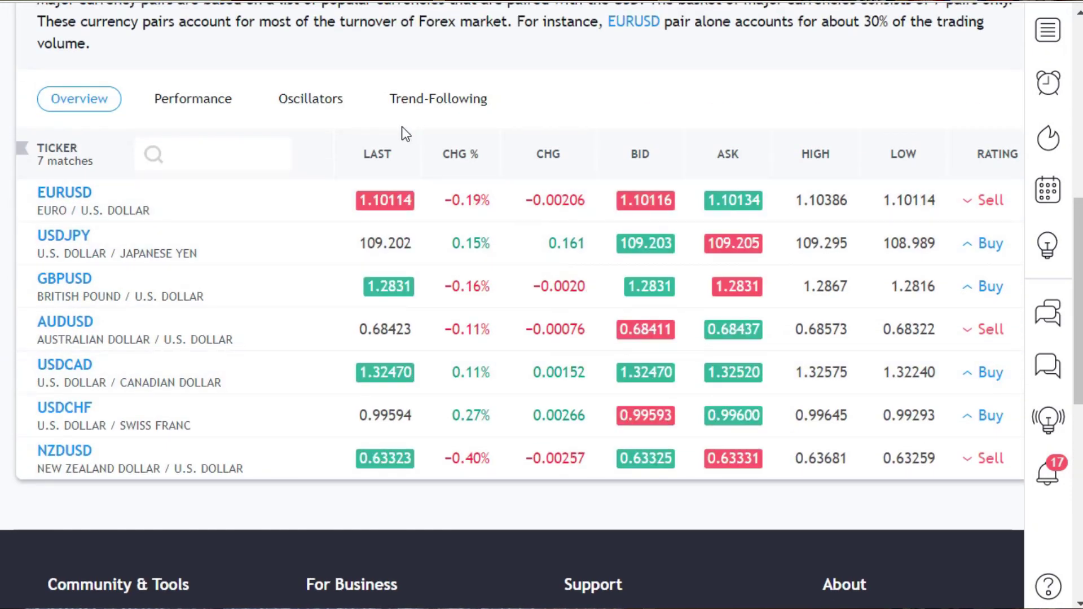
pyautogui.scroll(5, 445, 263)
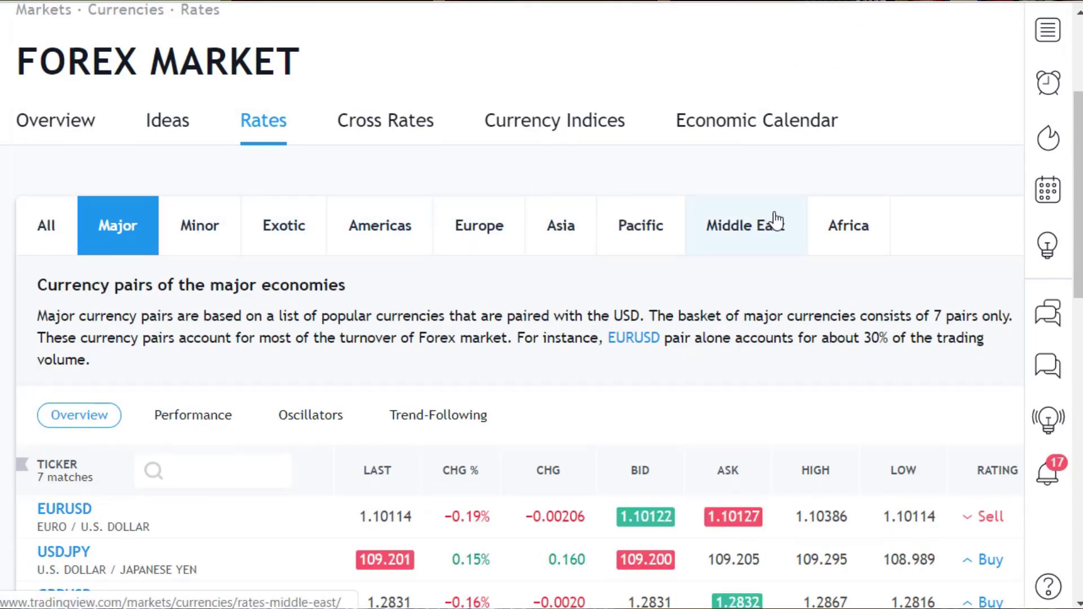
pyautogui.scroll(4, 246, 266)
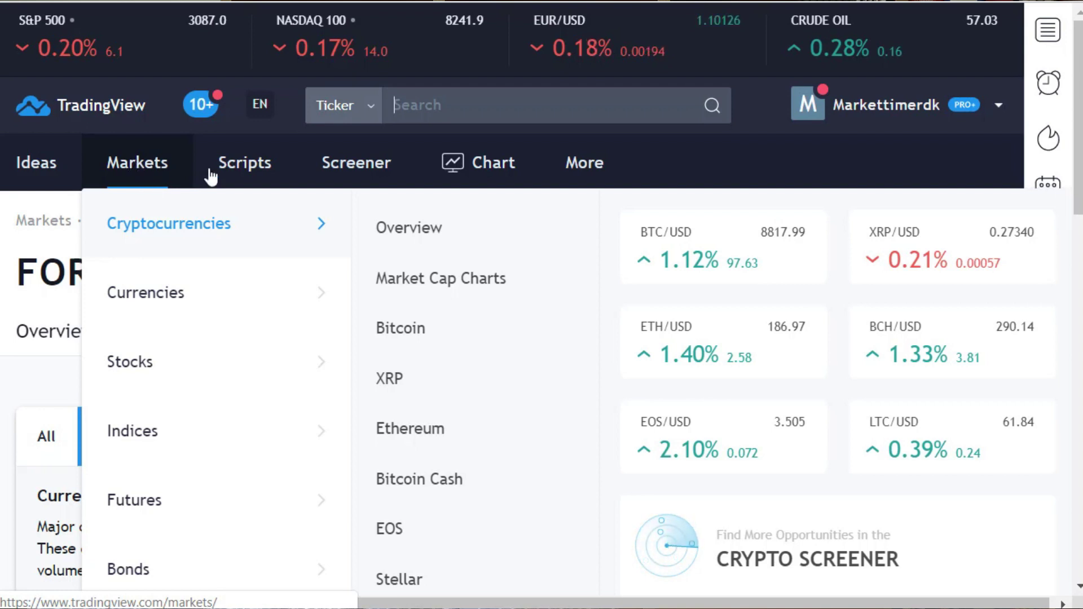
# Open the Stock Screener page.
pyautogui.moveTo(211, 176)
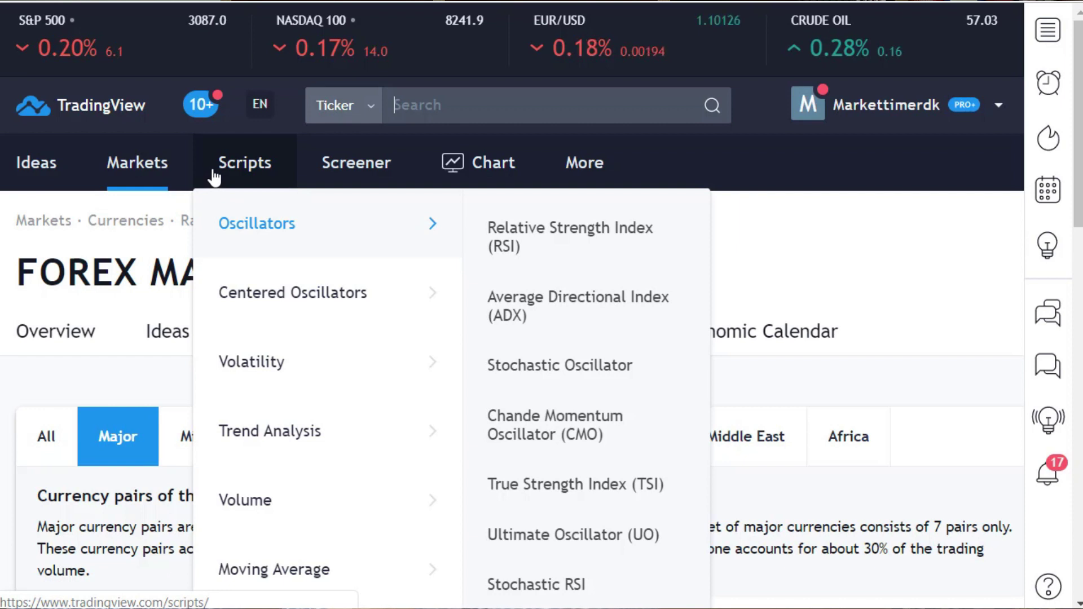
pyautogui.moveTo(387, 168)
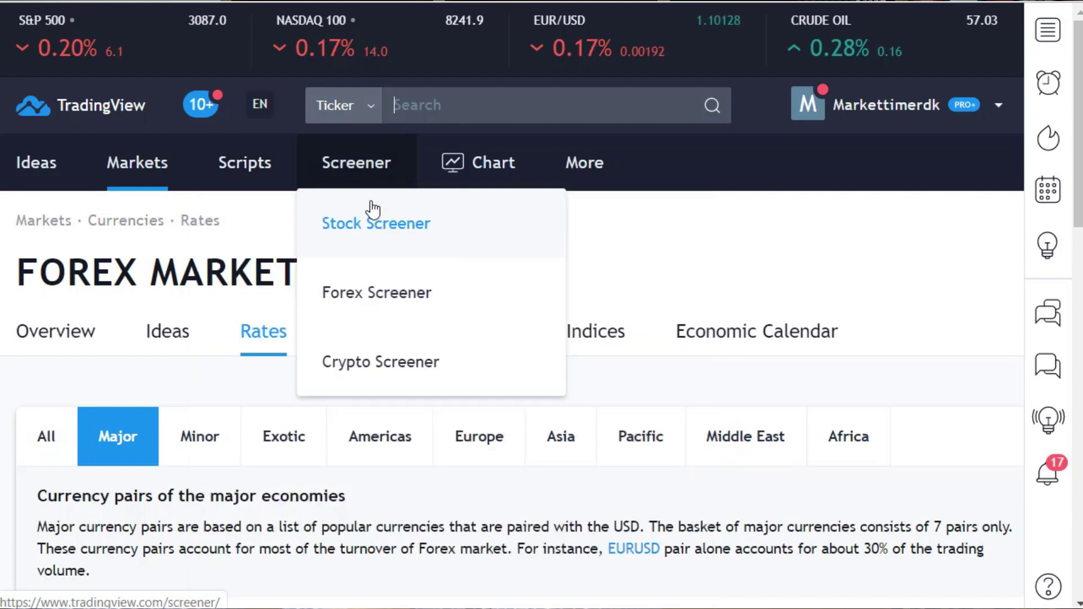
pyautogui.click(364, 237)
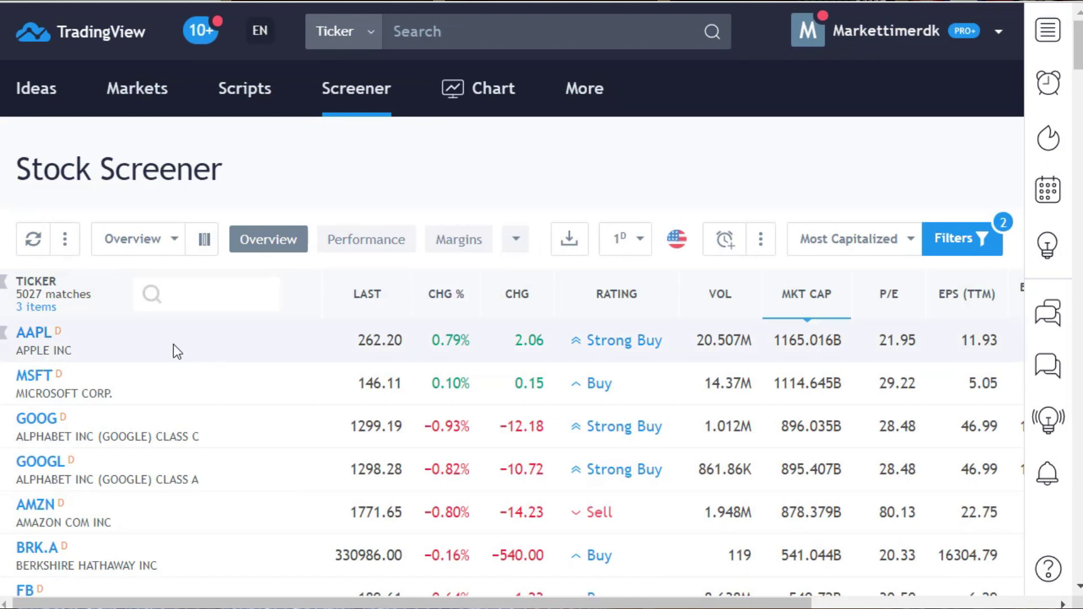
# Look through the countries and exchanges available for the stock screener, and close the list without choosing another.
pyautogui.click(679, 243)
pyautogui.scroll(-6, 564, 428)
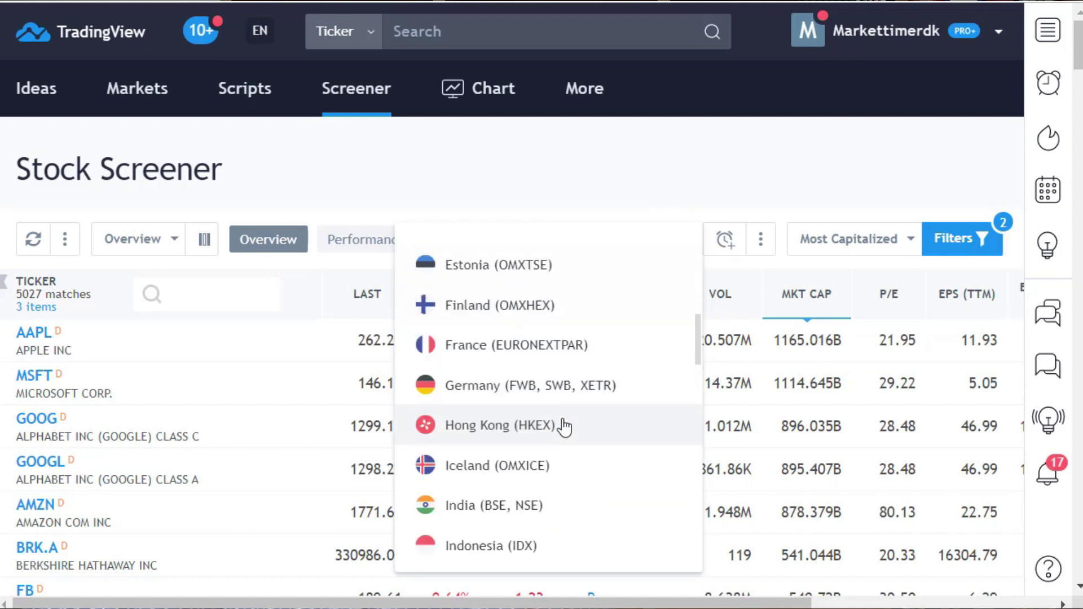
pyautogui.scroll(8, 564, 428)
pyautogui.scroll(3, 565, 427)
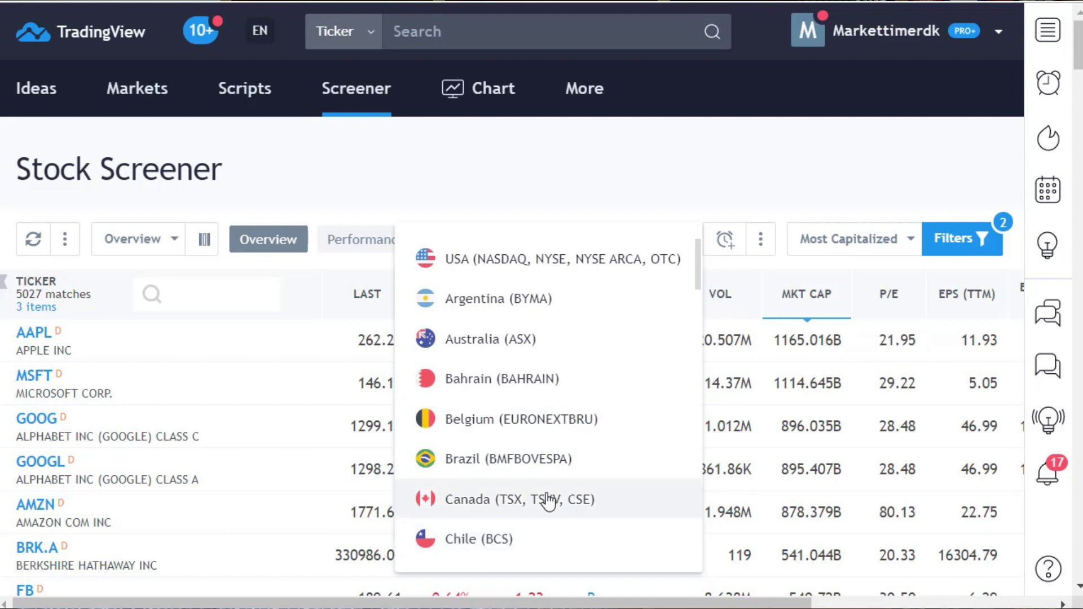
pyautogui.click(671, 171)
# Set the screener's filter minimums to 10B for Market Capitalization, 1K for Number of Employees and 1M for Volume.
pyautogui.click(955, 249)
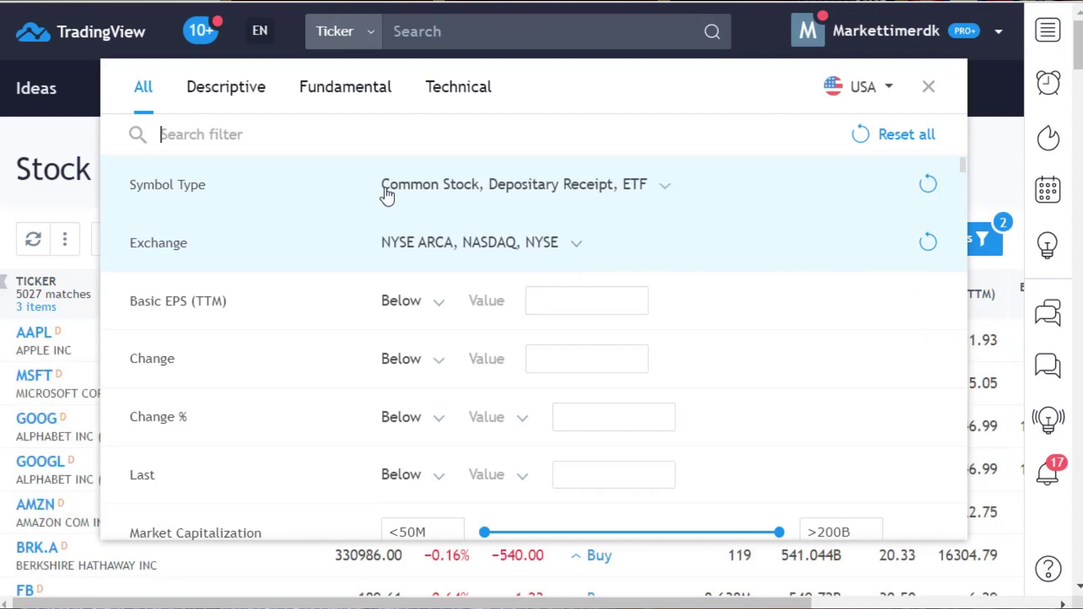
pyautogui.scroll(-2, 510, 346)
pyautogui.scroll(-1, 544, 339)
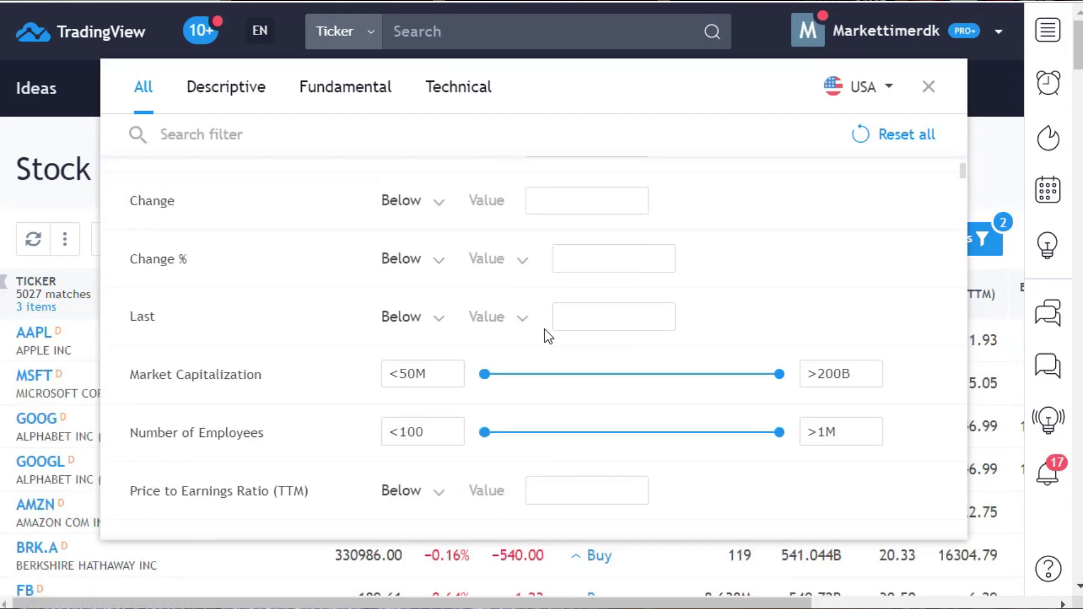
pyautogui.moveTo(485, 375); pyautogui.dragTo(632, 377)
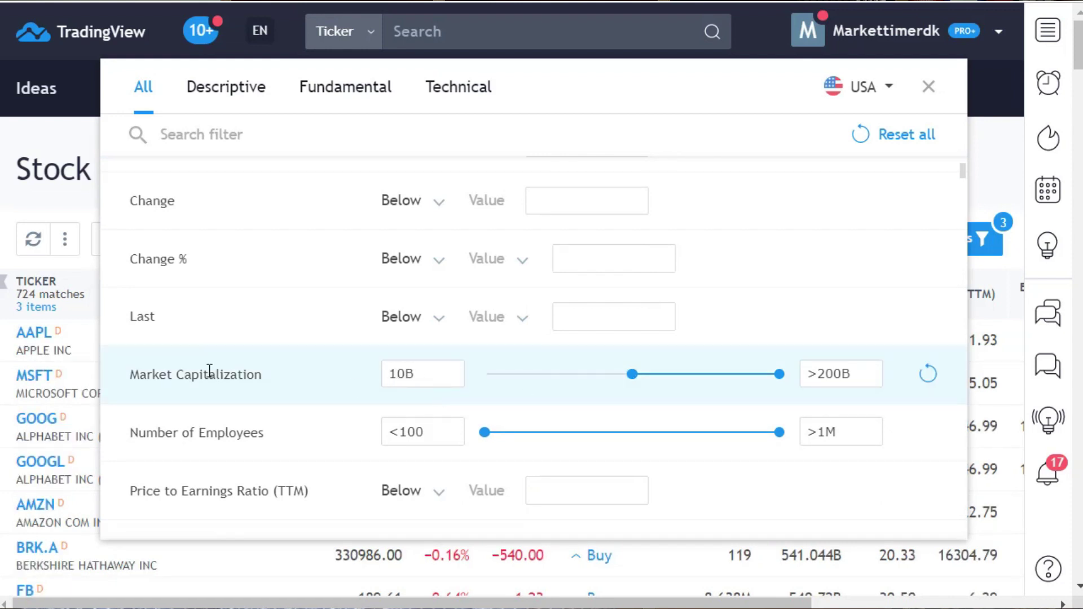
pyautogui.moveTo(487, 437); pyautogui.dragTo(601, 432)
pyautogui.scroll(-5, 649, 406)
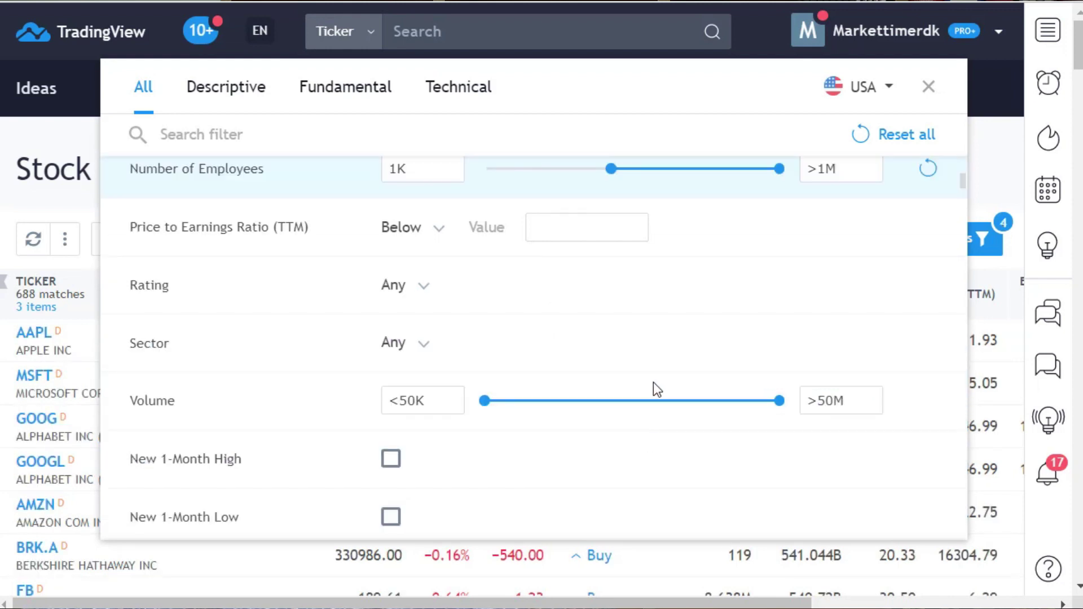
pyautogui.moveTo(480, 402); pyautogui.dragTo(615, 403)
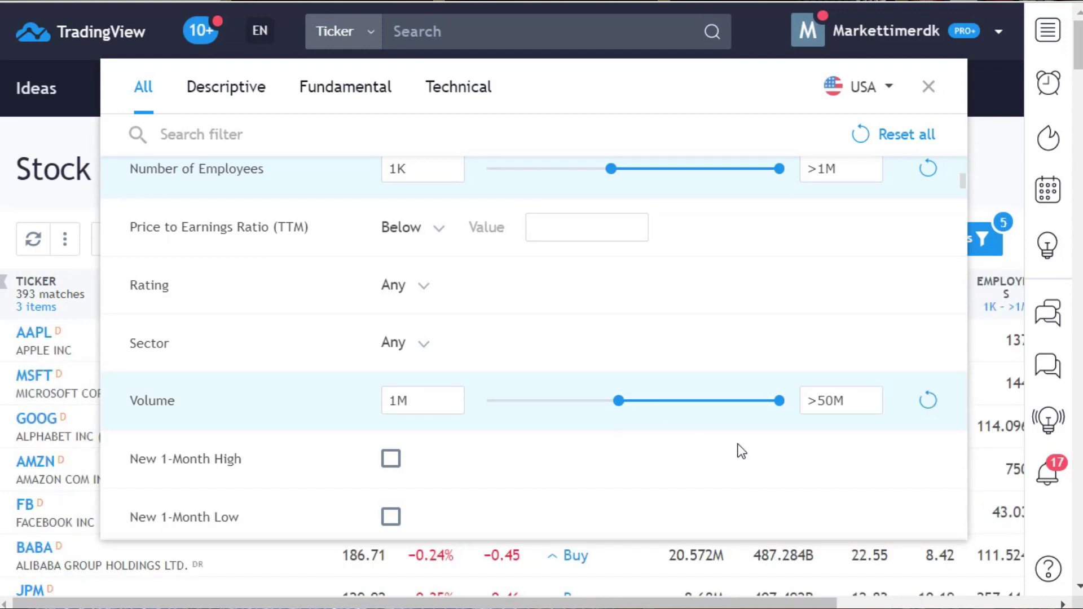
# Filter the stocks to a 3-Month Performance above 10.
pyautogui.scroll(-6, 683, 452)
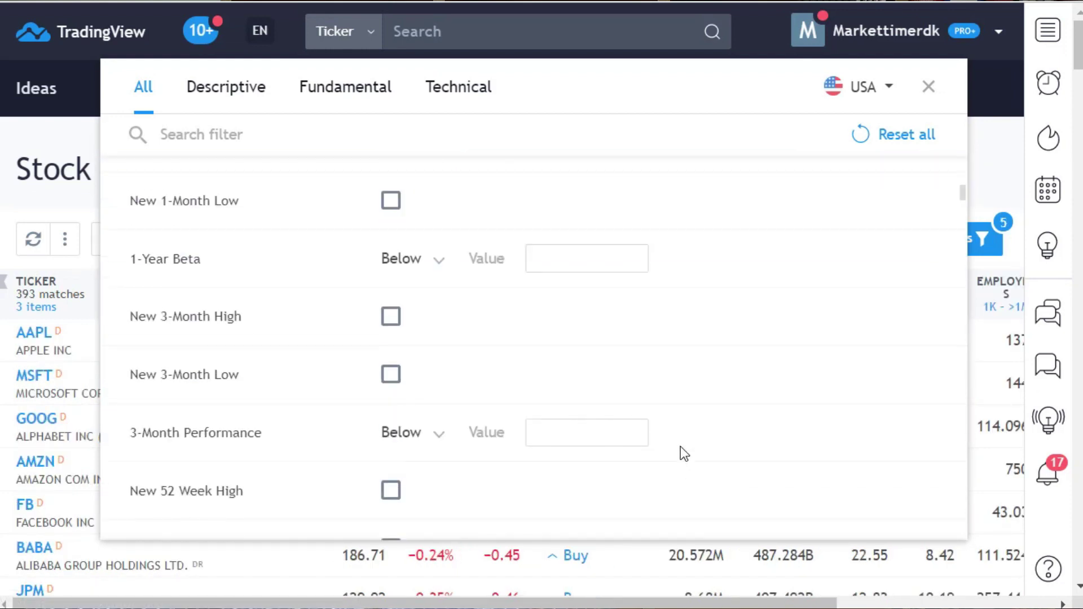
pyautogui.scroll(-4, 662, 426)
pyautogui.scroll(3, 661, 424)
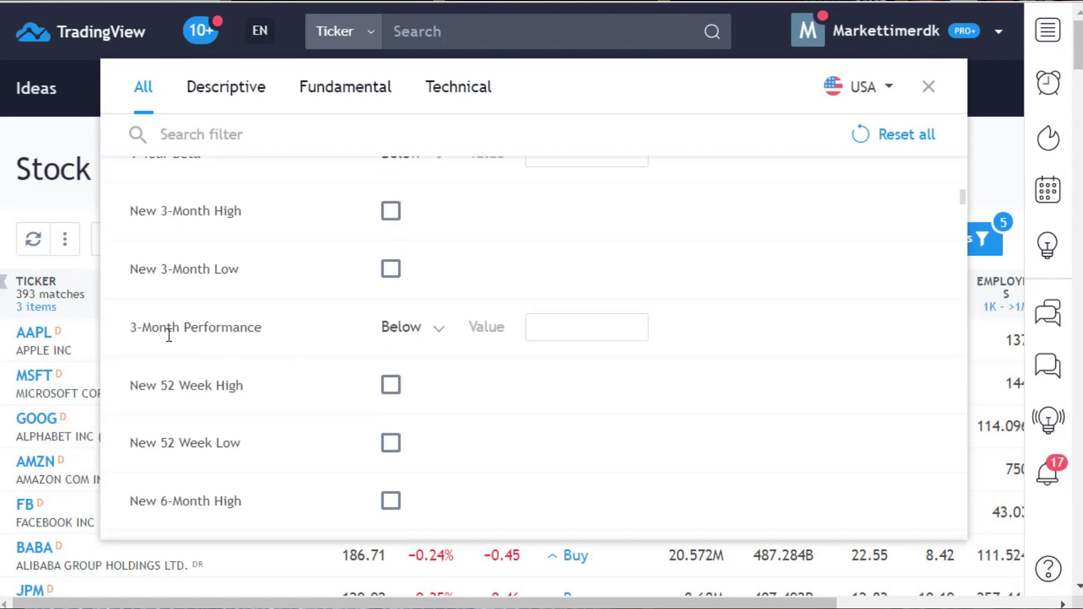
pyautogui.click(446, 338)
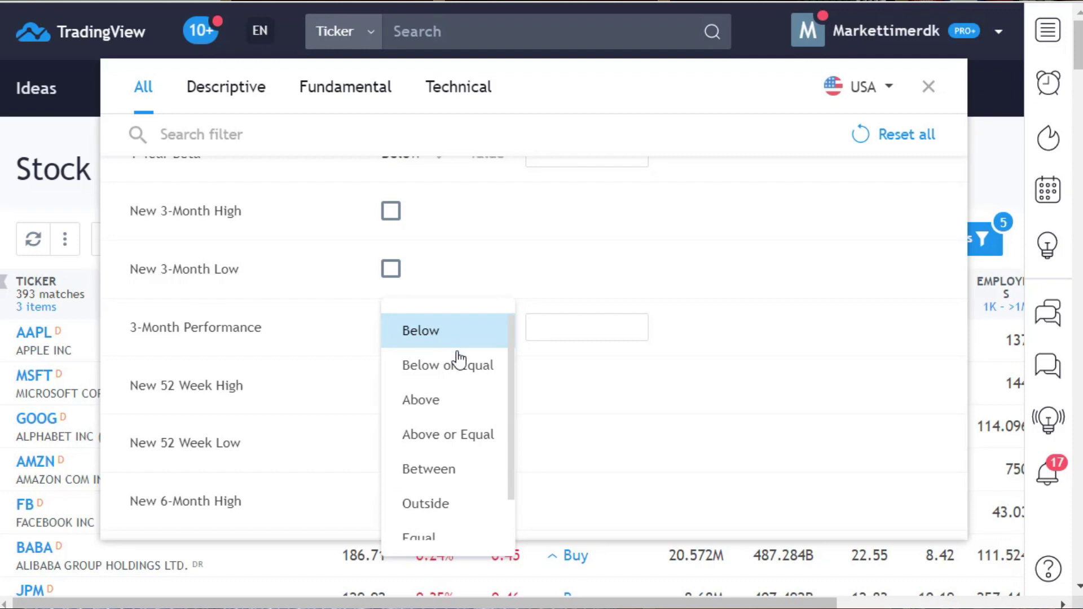
pyautogui.click(445, 400)
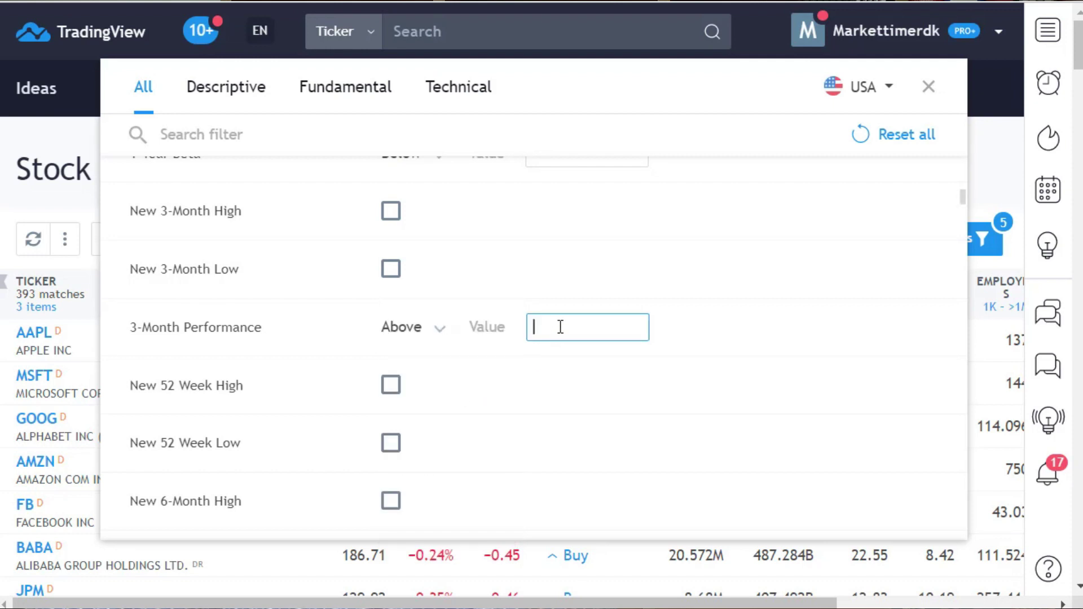
pyautogui.click(441, 338)
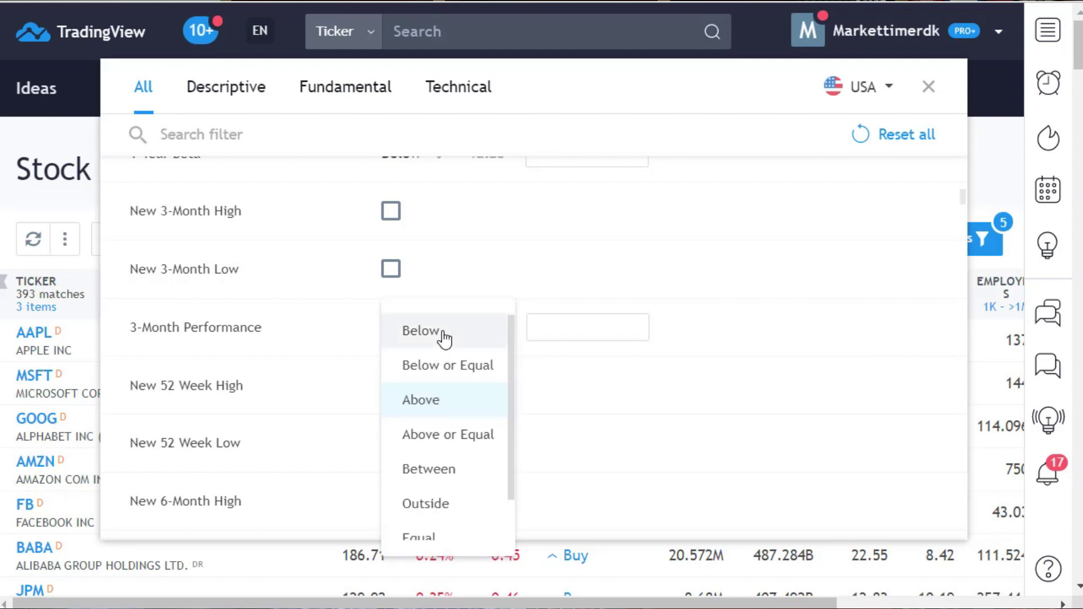
pyautogui.click(615, 325)
pyautogui.write('1')
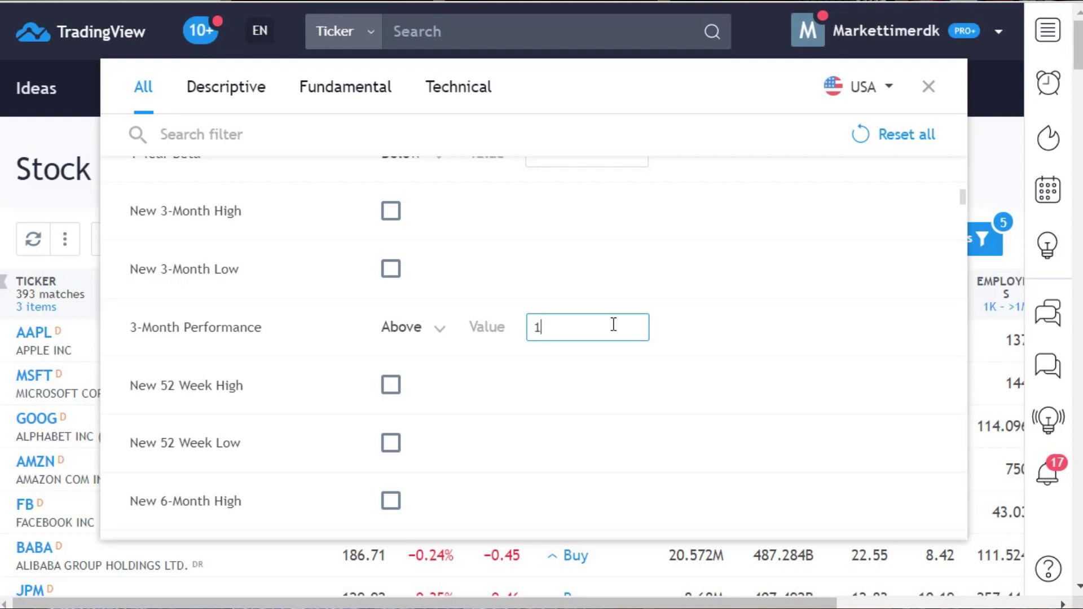
pyautogui.write('0')
pyautogui.click(725, 384)
# Look through the remaining screener filters, such as Aroon, Average True Range and Average Volume, and close the filter settings.
pyautogui.scroll(-10, 744, 391)
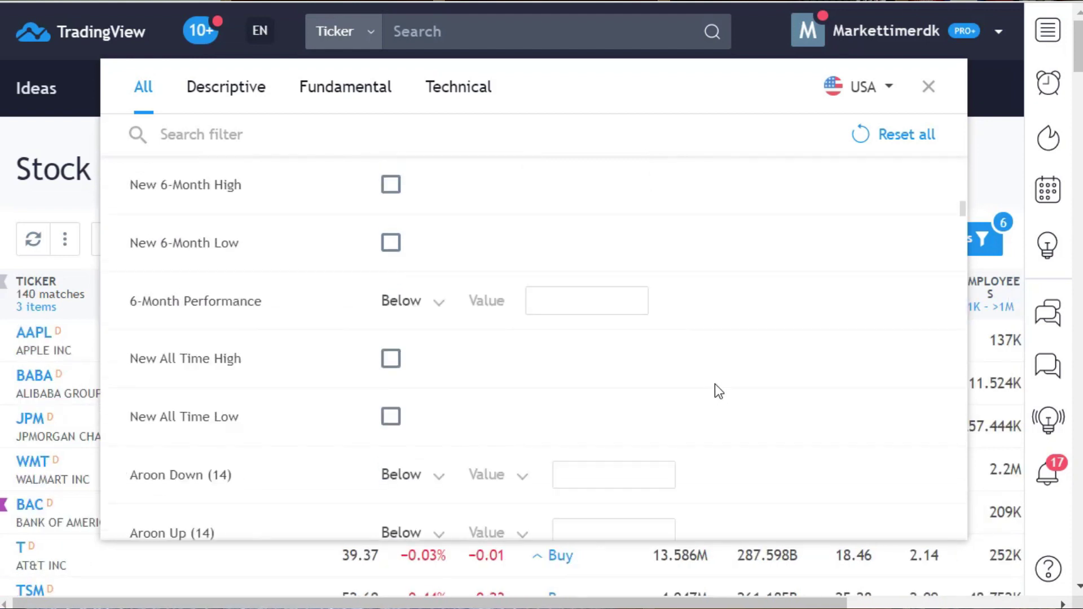
pyautogui.scroll(-2, 716, 386)
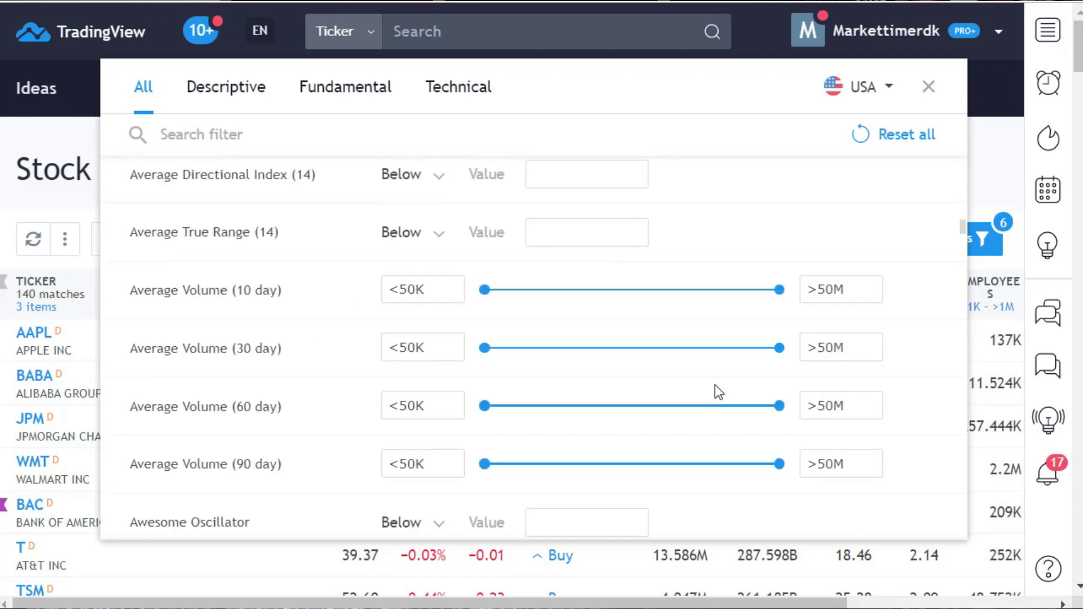
pyautogui.scroll(-6, 532, 426)
pyautogui.scroll(-4, 530, 415)
pyautogui.scroll(13, 532, 415)
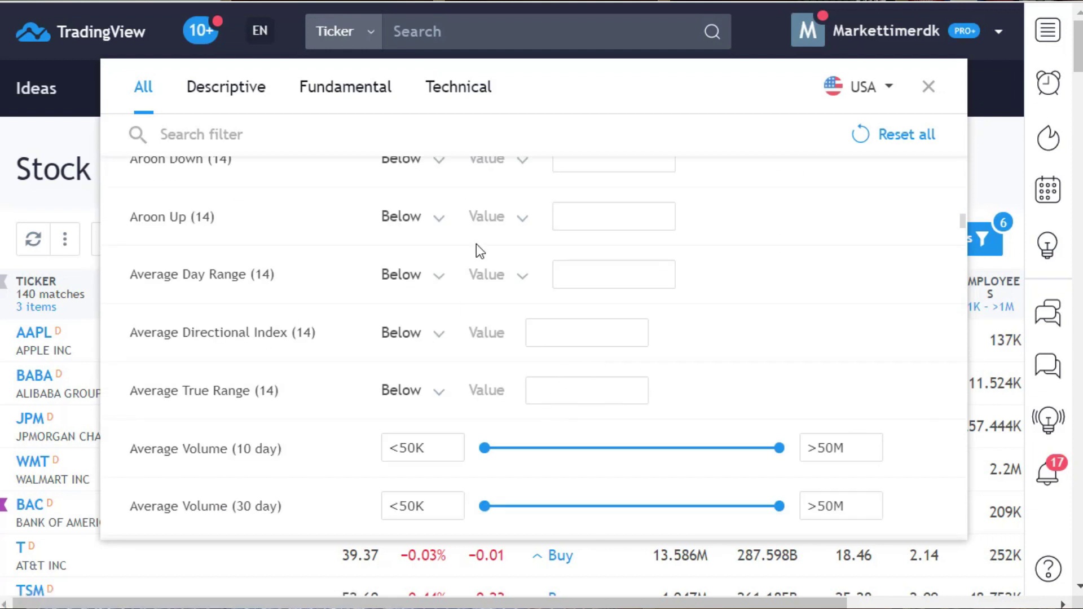
pyautogui.scroll(4, 640, 307)
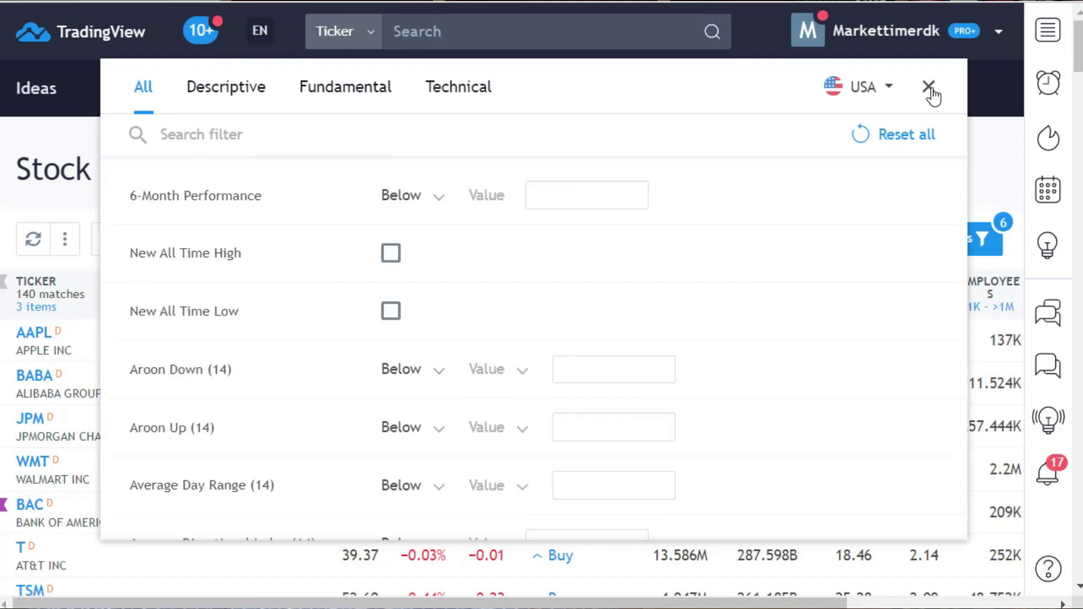
pyautogui.click(929, 89)
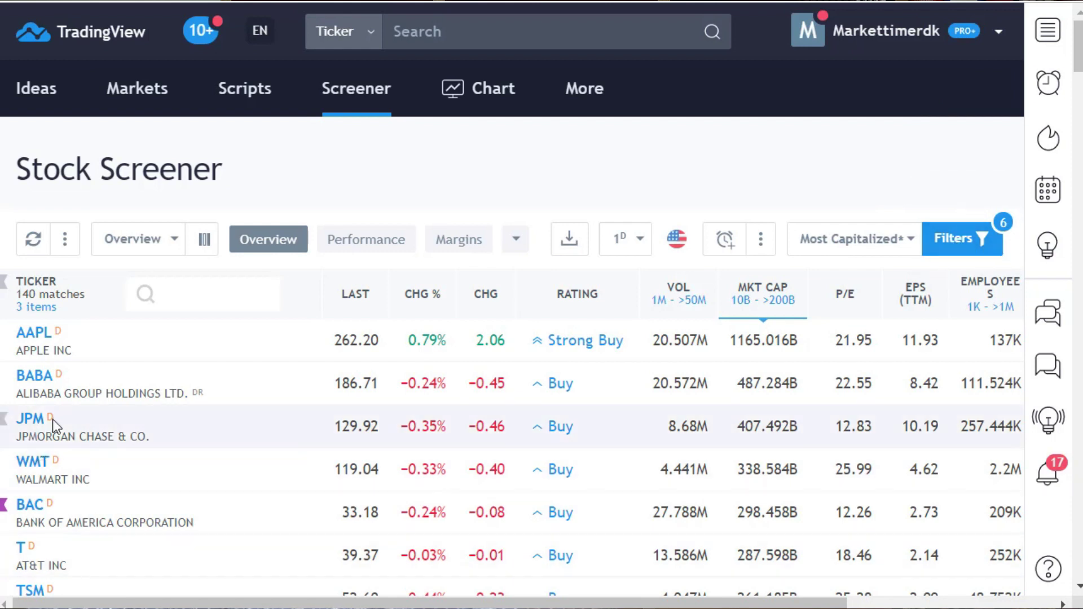
# Look through the list of stocks that match the filters in the screener.
pyautogui.scroll(-1, 91, 366)
pyautogui.scroll(-6, 92, 365)
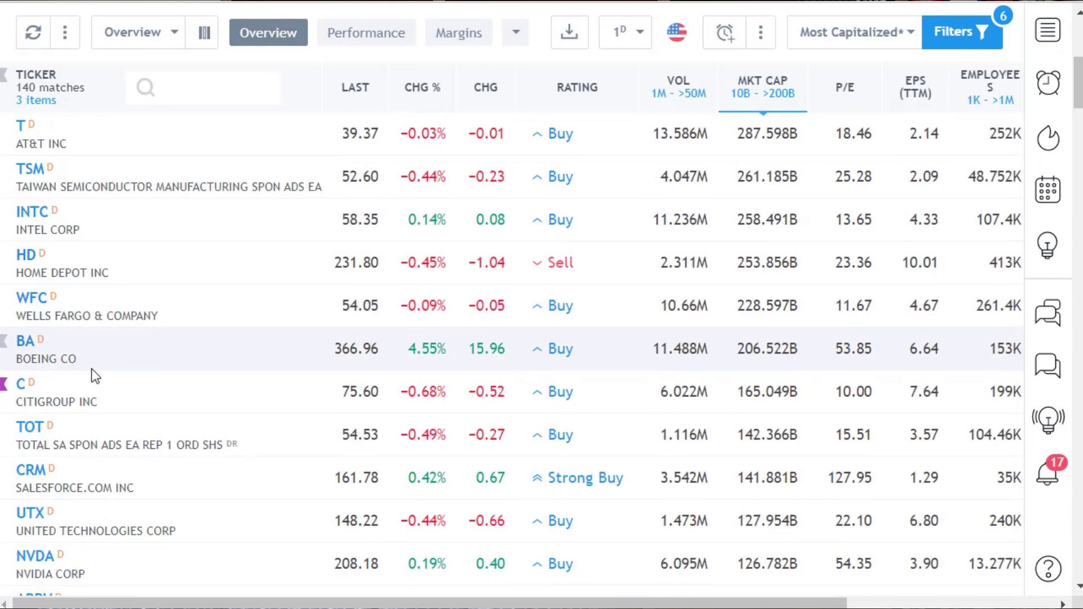
pyautogui.scroll(-5, 97, 374)
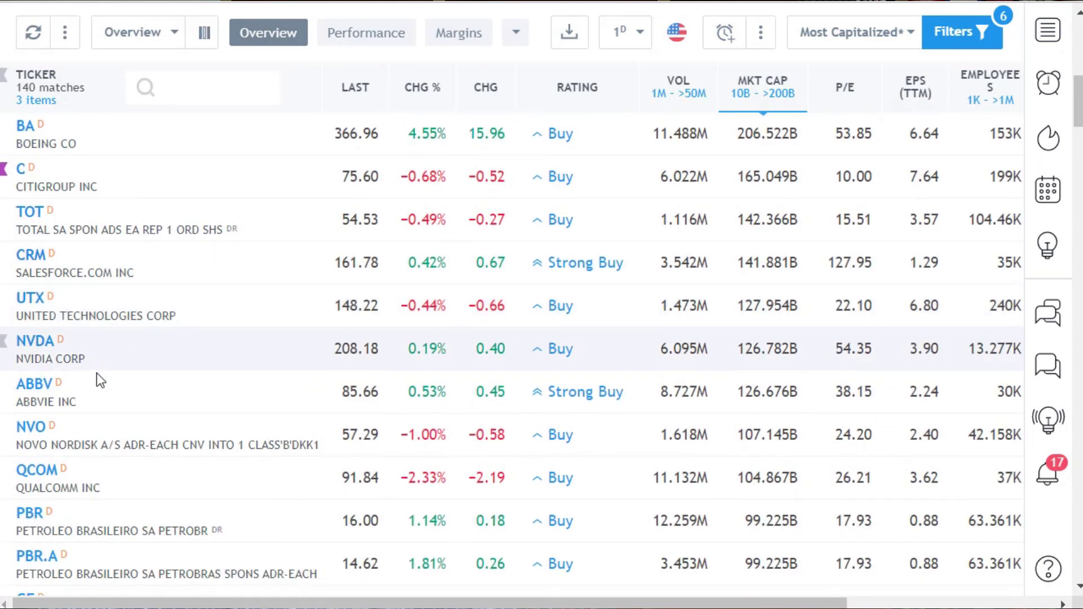
pyautogui.scroll(-8, 134, 385)
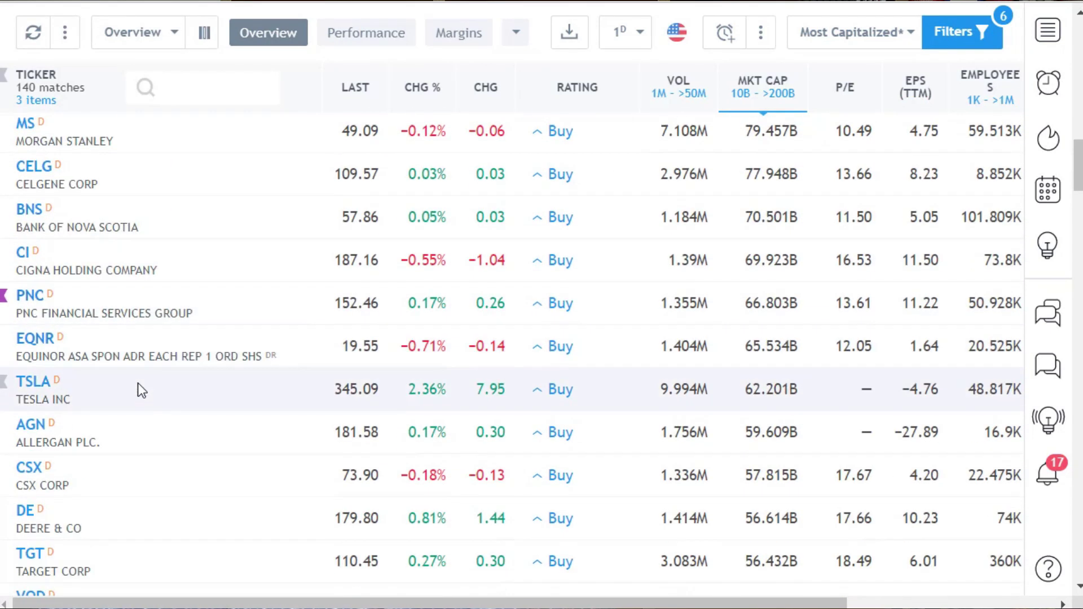
# Sort the filtered stocks by rating with Strong Buy first and look through the reordered list.
pyautogui.scroll(10, 138, 383)
pyautogui.scroll(8, 137, 381)
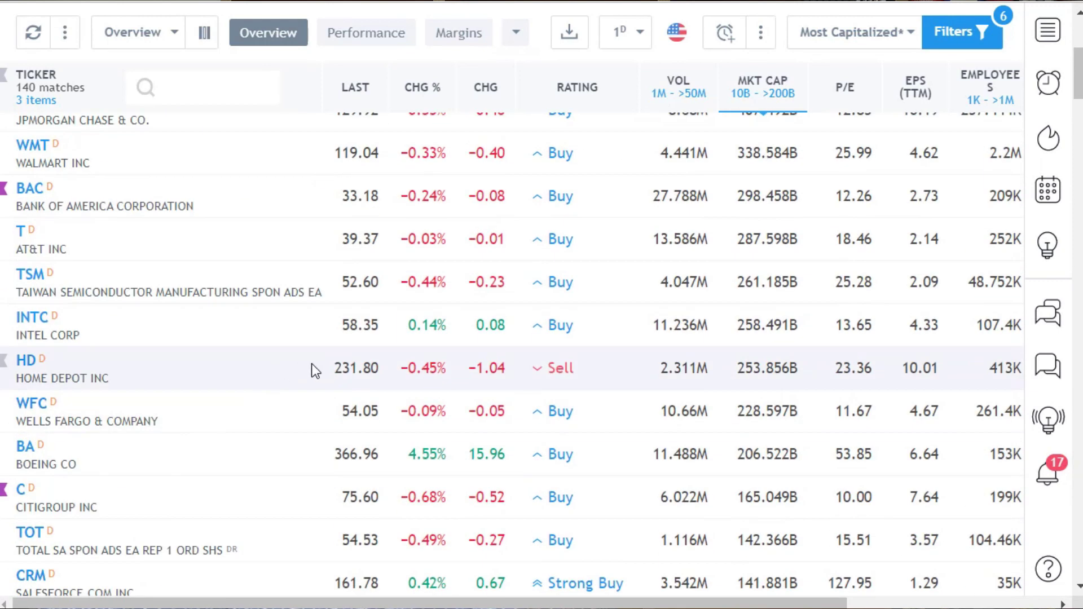
pyautogui.scroll(3, 564, 341)
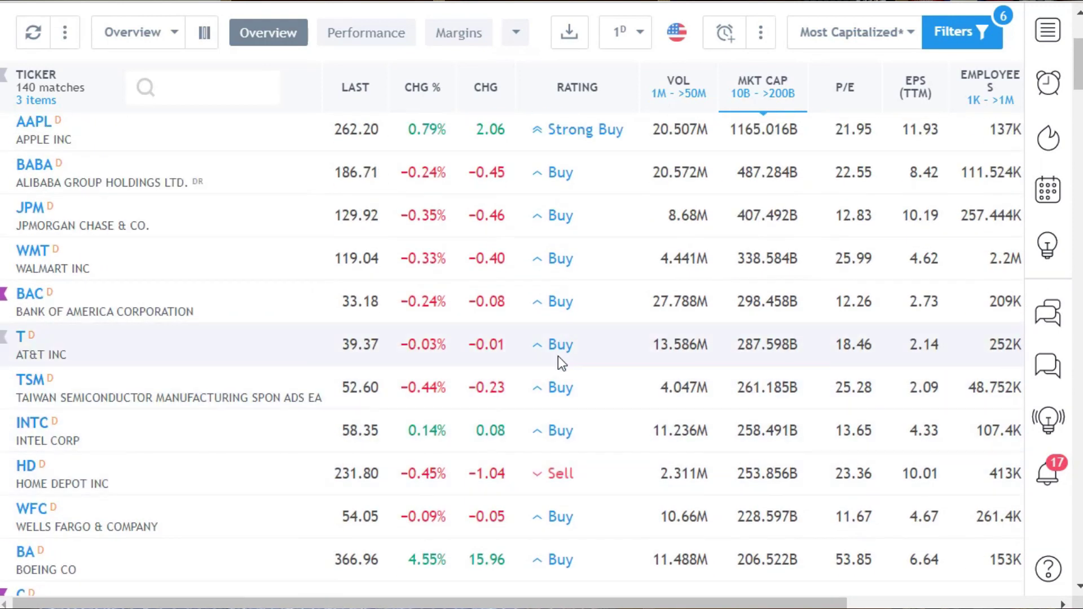
pyautogui.scroll(4, 576, 333)
pyautogui.scroll(1, 597, 333)
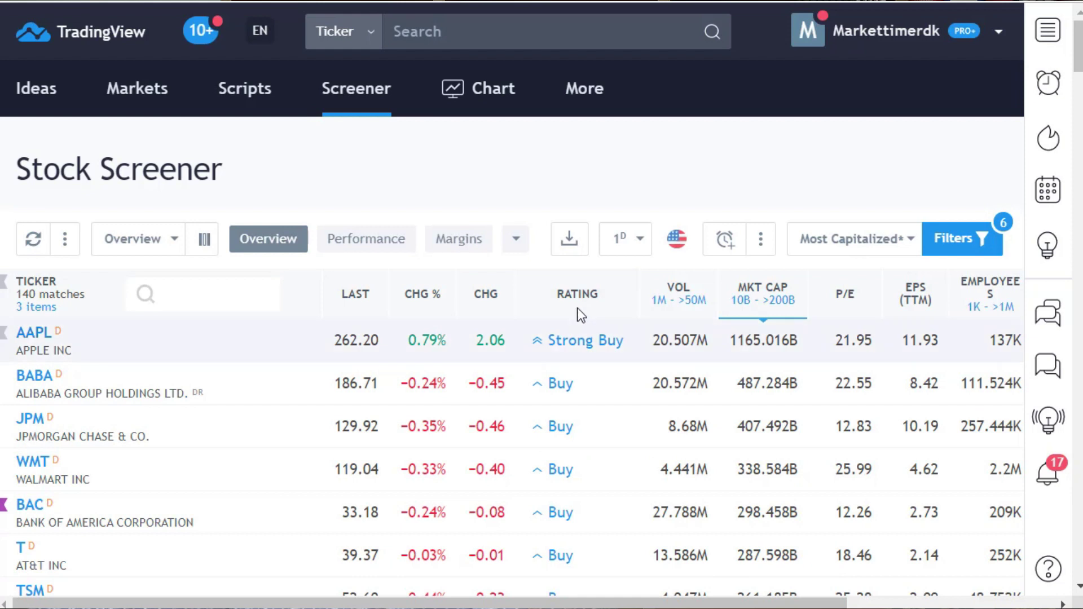
pyautogui.click(573, 290)
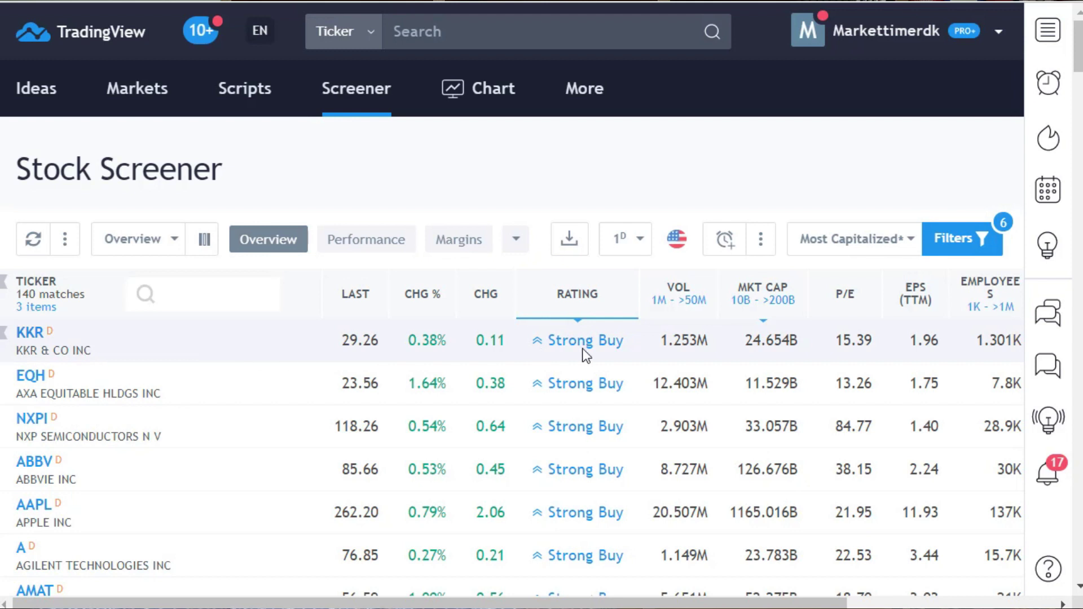
pyautogui.scroll(-2, 580, 348)
pyautogui.scroll(-10, 580, 348)
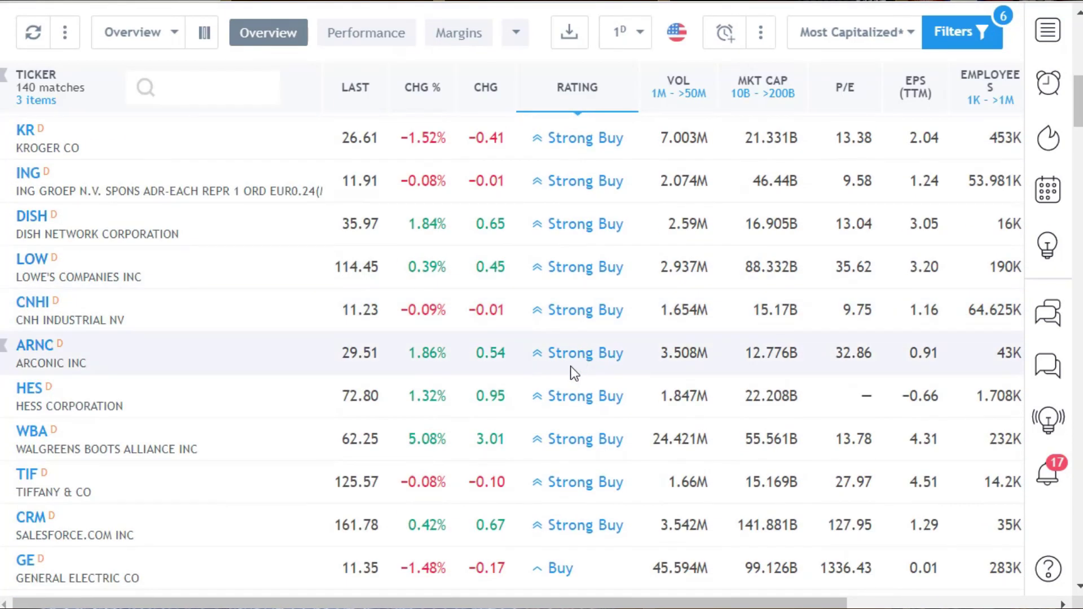
pyautogui.scroll(4, 570, 372)
pyautogui.scroll(7, 564, 377)
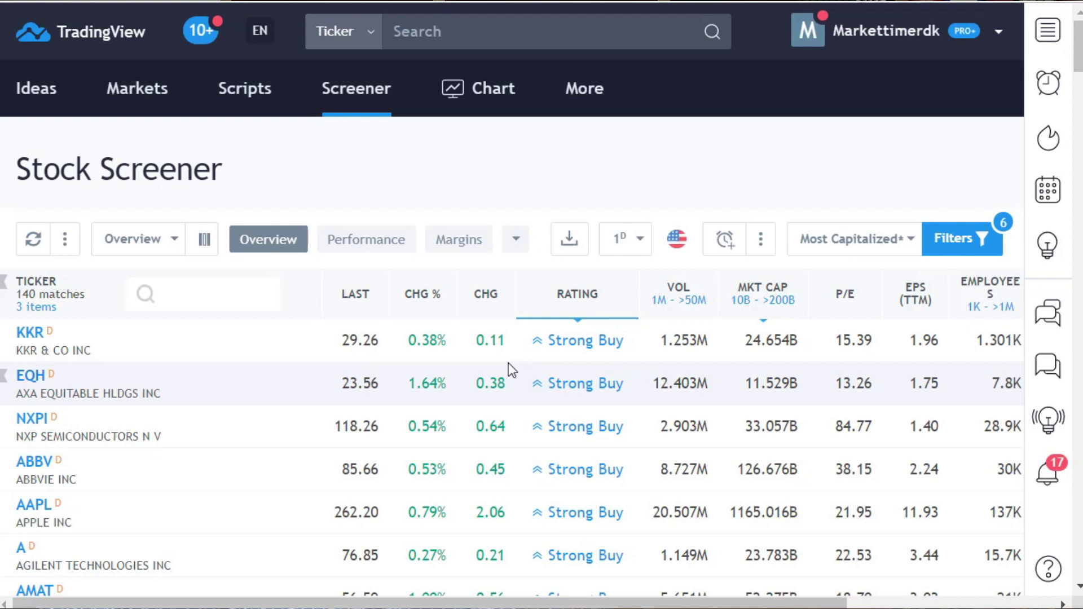
# Open the page with TradingView's upgrade plans and compare the yearly pricing of Basic, Pro, Pro+ and Premium.
pyautogui.moveTo(342, 104)
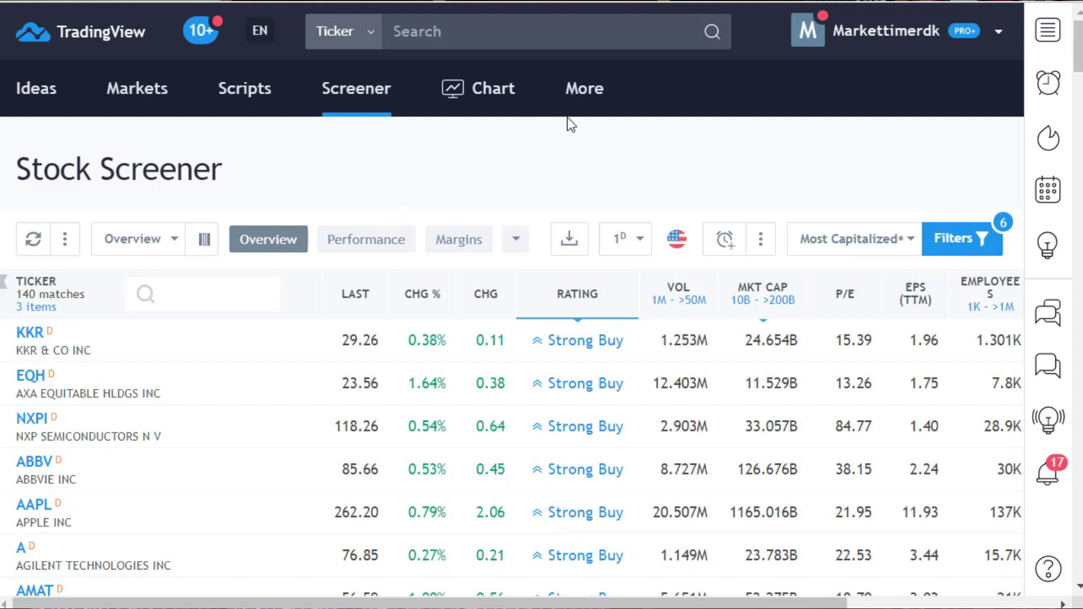
pyautogui.moveTo(592, 90)
pyautogui.click(598, 368)
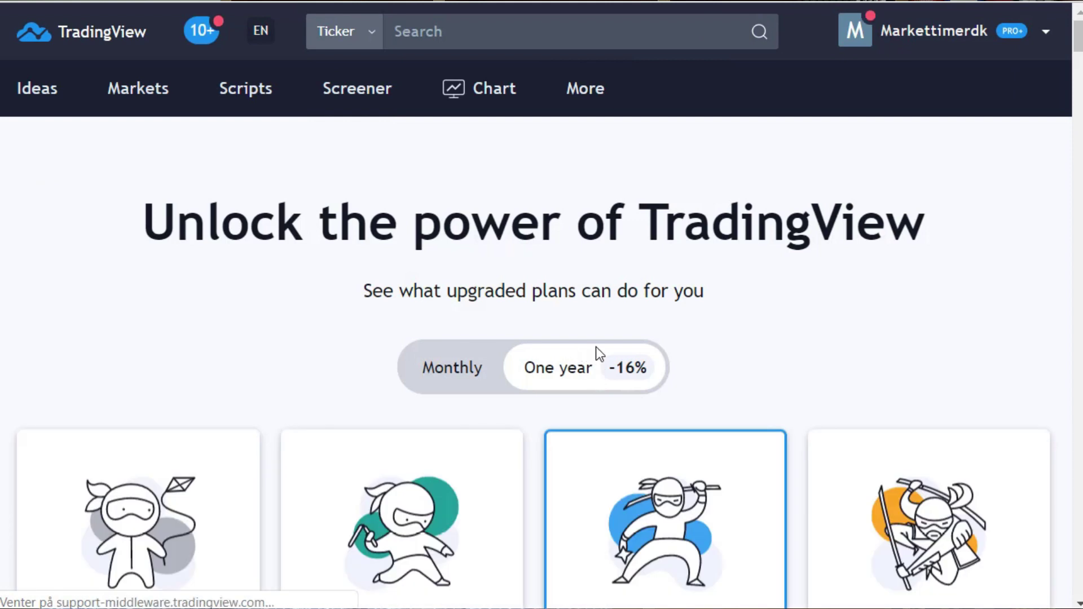
pyautogui.scroll(-7, 743, 353)
pyautogui.scroll(2, 746, 353)
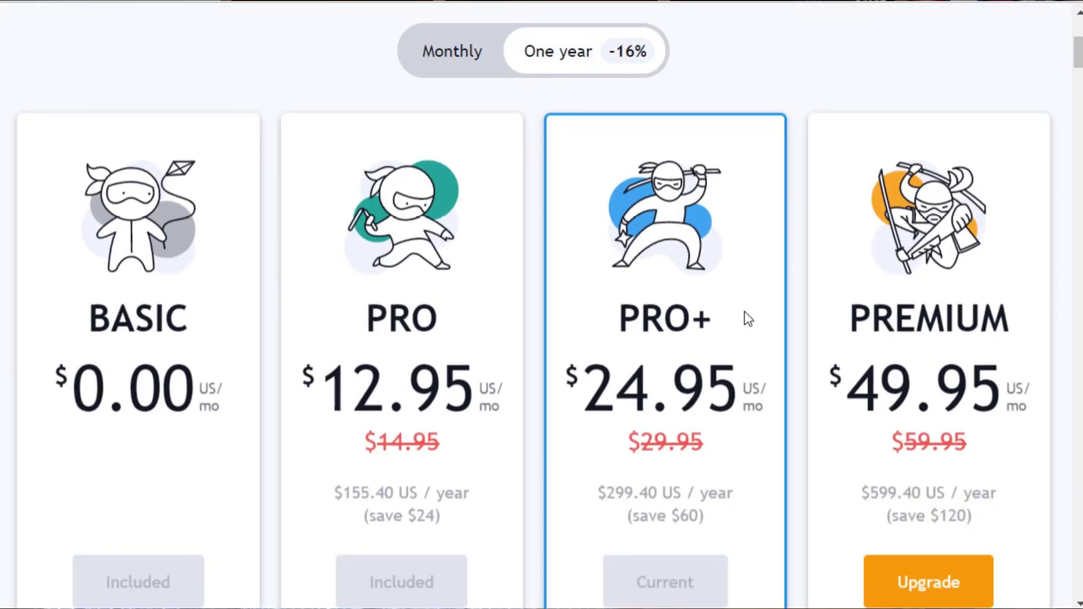
pyautogui.scroll(-4, 174, 188)
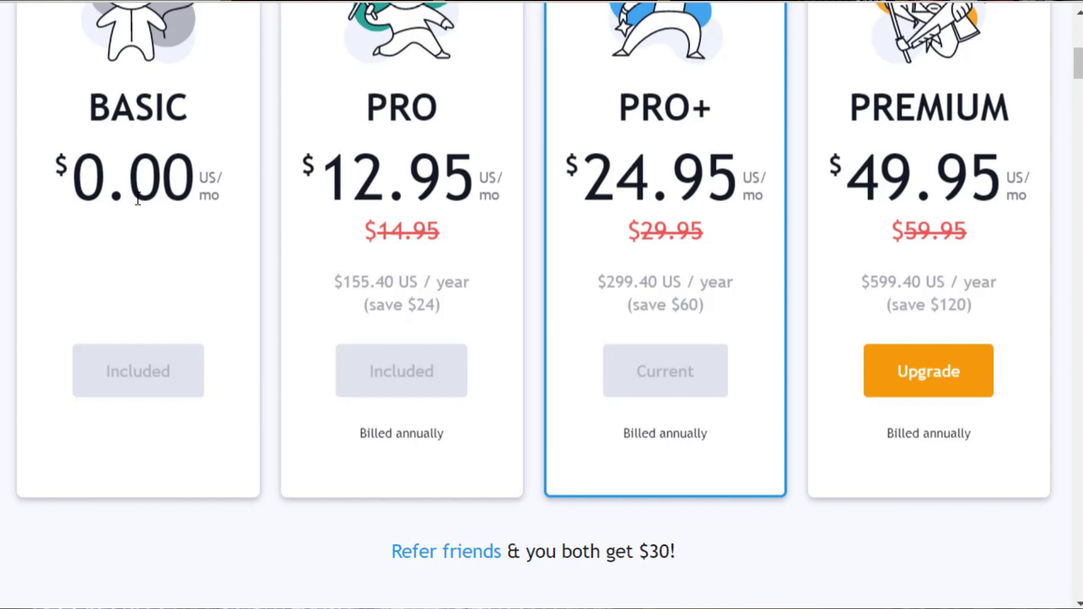
pyautogui.scroll(2, 105, 187)
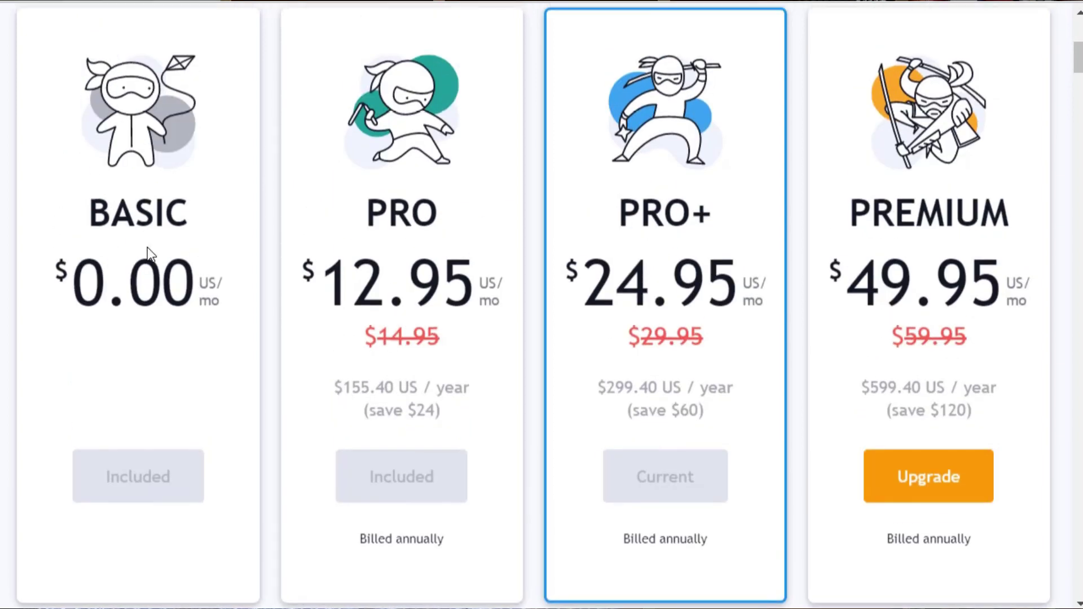